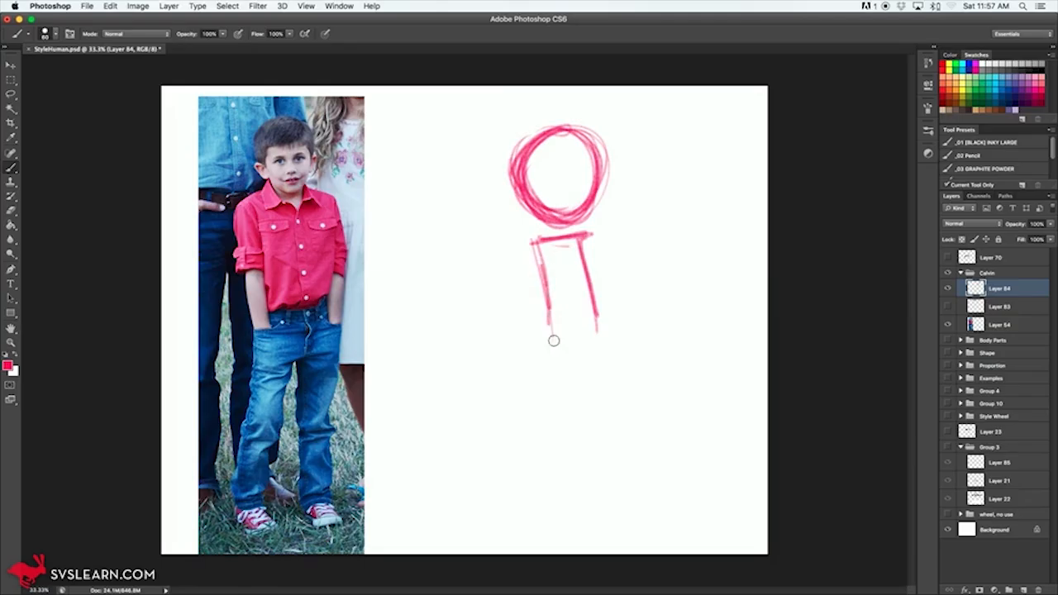
Step: Sketch the torso below the head as a tall, narrow box with slightly curved sides and a closed lower edge
drag(581, 241, 599, 343)
mouse_move(553, 286)
mouse_down()
mouse_move(557, 347)
mouse_move(551, 333)
mouse_move(573, 328)
mouse_up()
drag(536, 246, 582, 237)
drag(543, 338, 603, 350)
drag(542, 266, 545, 342)
drag(579, 249, 600, 351)
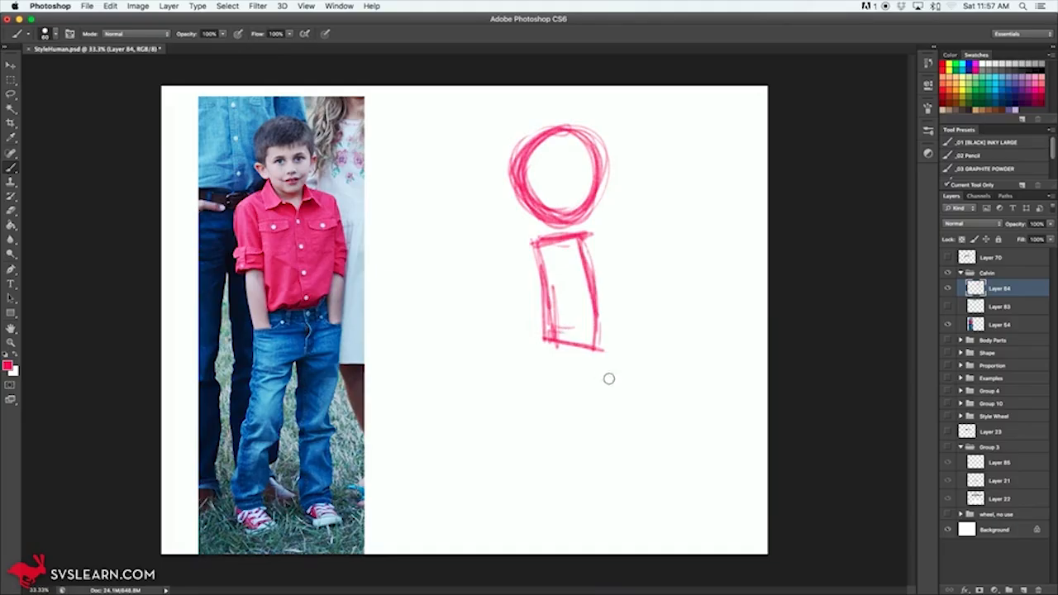
Step: Sketch two long, thin legs below the torso, ending in flat, simple feet
drag(595, 344, 583, 485)
drag(590, 405, 582, 508)
mouse_move(551, 345)
mouse_down()
mouse_move(540, 426)
mouse_move(511, 514)
mouse_move(546, 373)
mouse_move(557, 355)
mouse_move(589, 348)
mouse_move(582, 473)
mouse_up()
mouse_move(505, 513)
mouse_down()
mouse_move(550, 519)
mouse_move(509, 524)
mouse_move(508, 505)
mouse_move(599, 521)
mouse_move(568, 523)
mouse_move(596, 523)
mouse_move(570, 513)
mouse_move(604, 520)
mouse_up()
Step: Add straight arms along both sides of the torso, rounding the shoulders and reinforcing the waistline
drag(536, 241, 538, 380)
drag(531, 272, 541, 314)
drag(592, 238, 602, 357)
drag(597, 285, 605, 364)
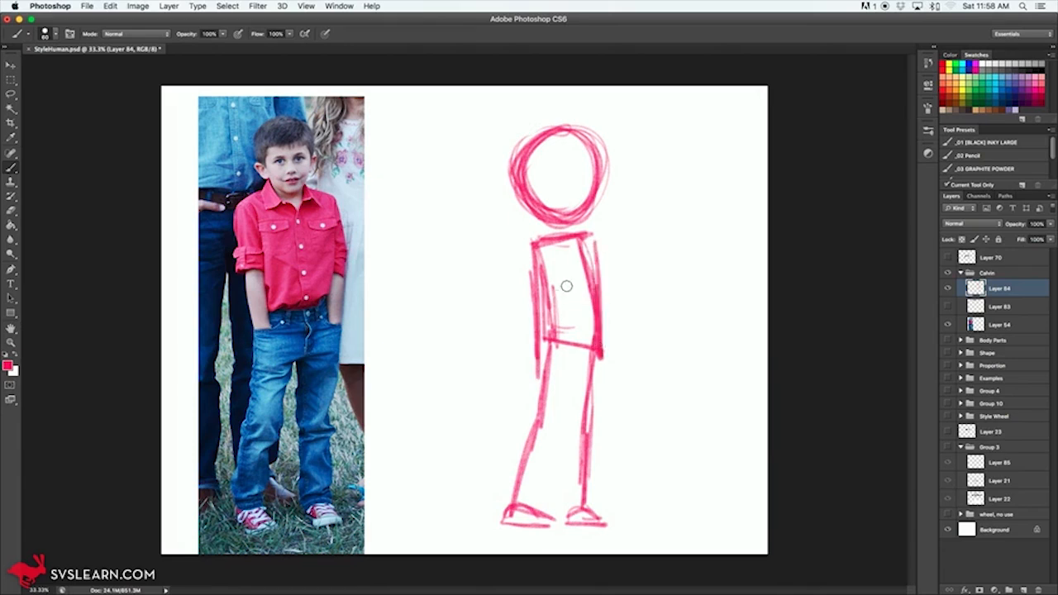
mouse_move(538, 245)
mouse_down()
mouse_move(527, 273)
mouse_move(523, 247)
mouse_move(544, 262)
mouse_move(557, 337)
mouse_up()
mouse_move(532, 266)
mouse_down()
mouse_move(530, 339)
mouse_move(523, 246)
mouse_move(537, 231)
mouse_move(531, 271)
mouse_move(573, 232)
mouse_move(603, 324)
mouse_up()
mouse_move(591, 243)
mouse_down()
mouse_move(593, 339)
mouse_move(601, 319)
mouse_up()
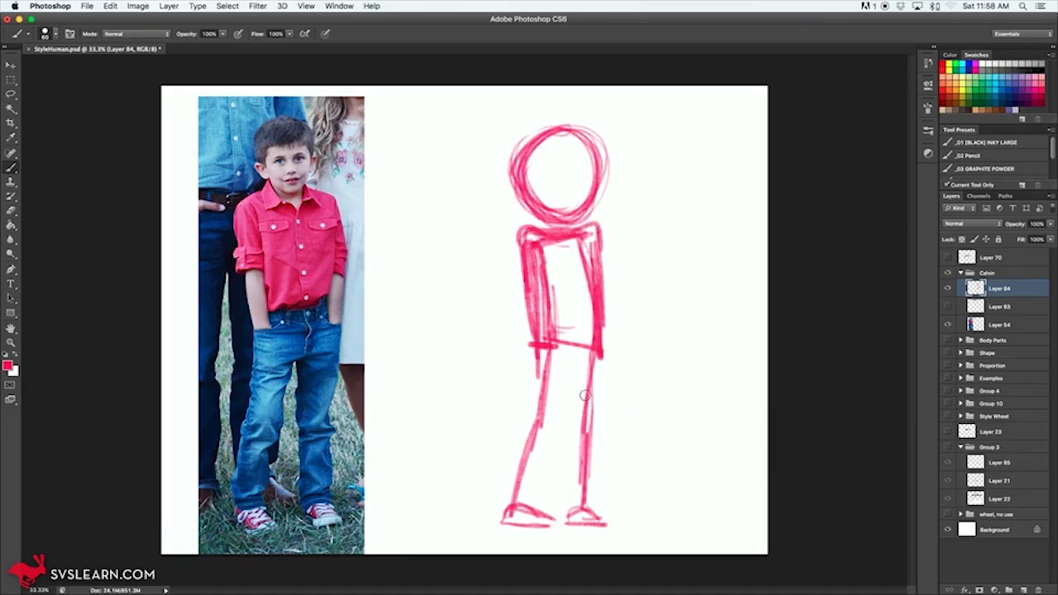
drag(544, 356, 594, 344)
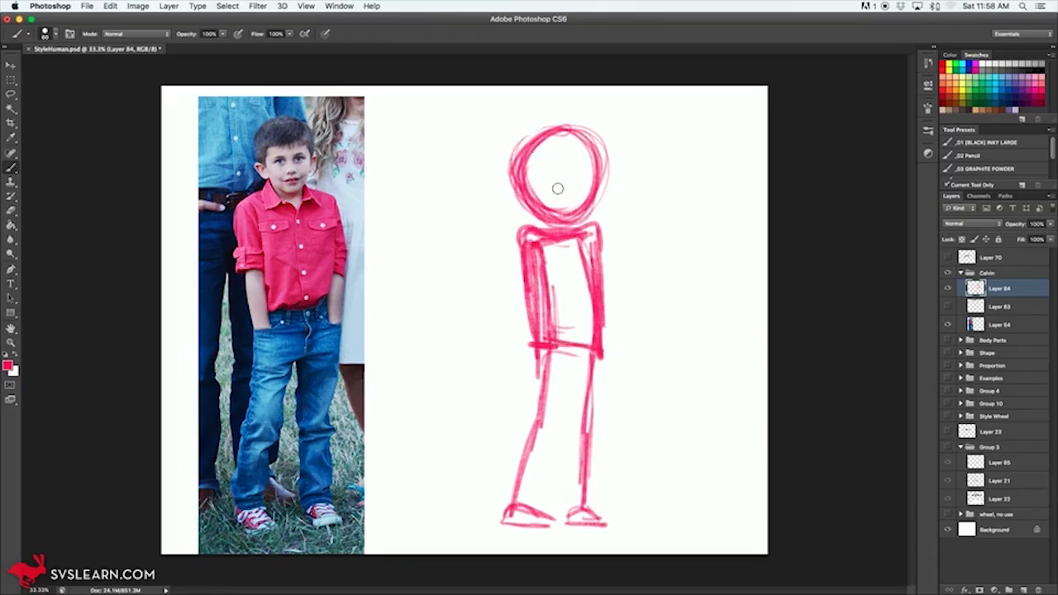
Step: Draw a vertical proportion scale with four divisions beside the figure, plus a small circle and square near the photo
mouse_move(636, 129)
mouse_down()
mouse_move(655, 221)
mouse_move(631, 224)
mouse_move(655, 222)
mouse_move(663, 438)
mouse_move(660, 453)
mouse_move(640, 456)
mouse_move(667, 514)
mouse_move(633, 519)
mouse_up()
mouse_move(635, 426)
mouse_down()
mouse_move(656, 427)
mouse_move(652, 451)
mouse_up()
key(e)
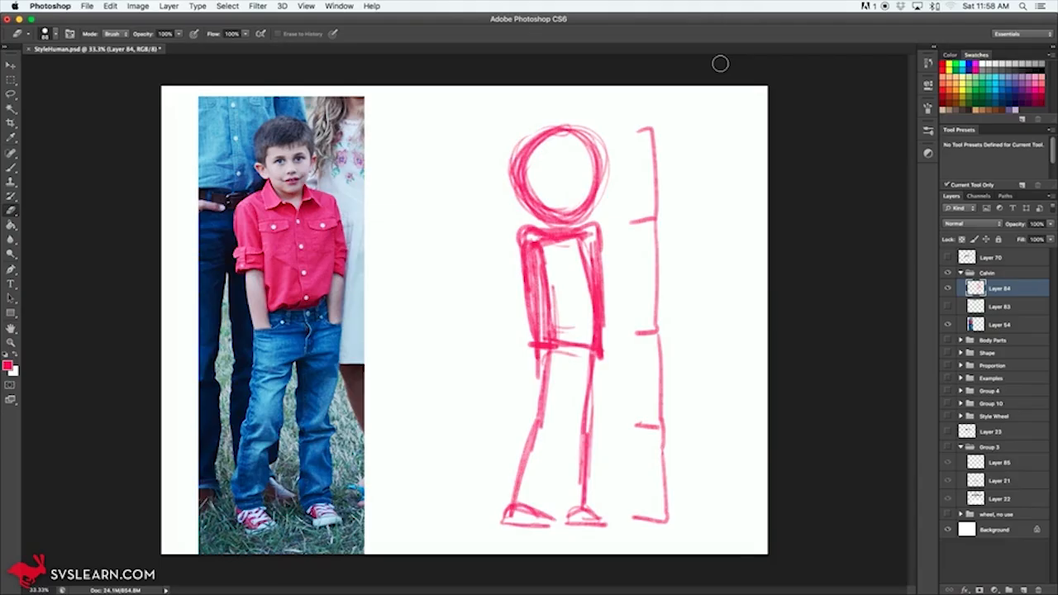
key(b)
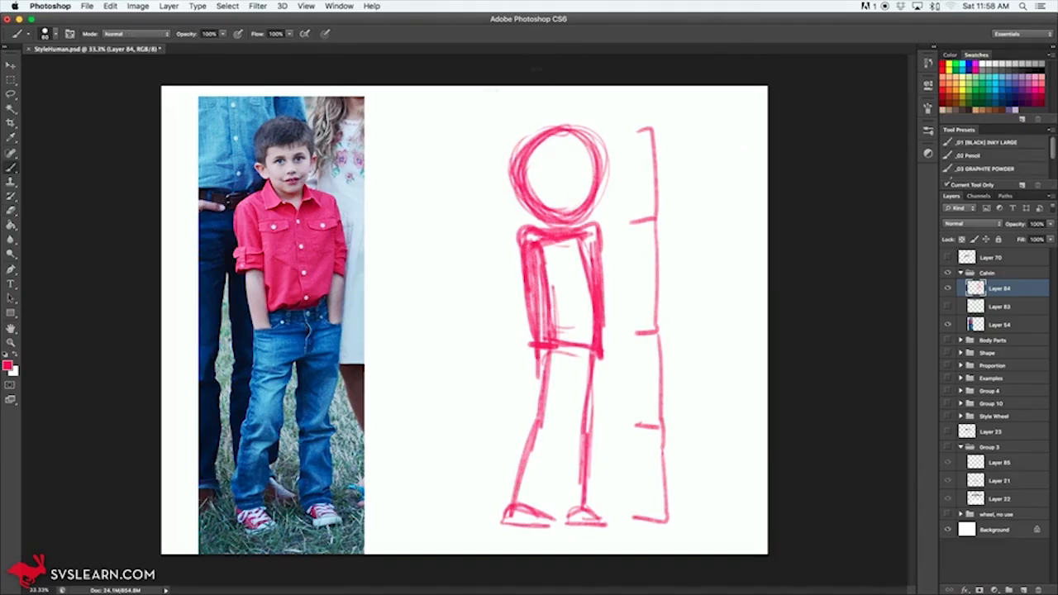
mouse_move(427, 109)
mouse_down()
mouse_move(422, 130)
mouse_move(435, 113)
mouse_move(469, 110)
mouse_move(467, 131)
mouse_move(443, 136)
mouse_move(443, 113)
mouse_move(436, 125)
mouse_up()
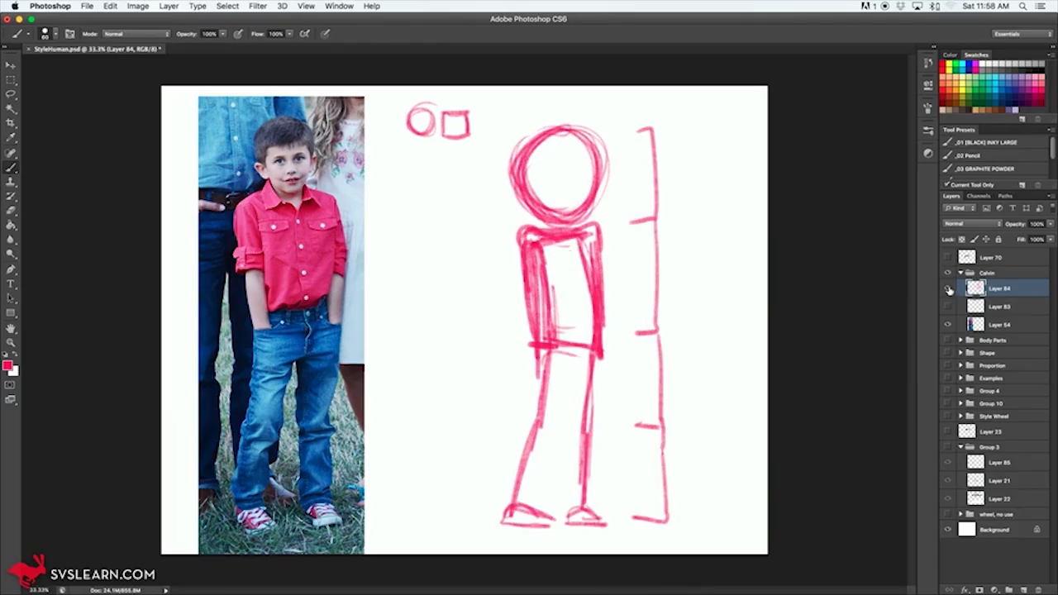
Step: Hide Layer 84 and, on a new layer, rough in a second figure's head, slim torso, legs and feet
click(948, 288)
click(1023, 589)
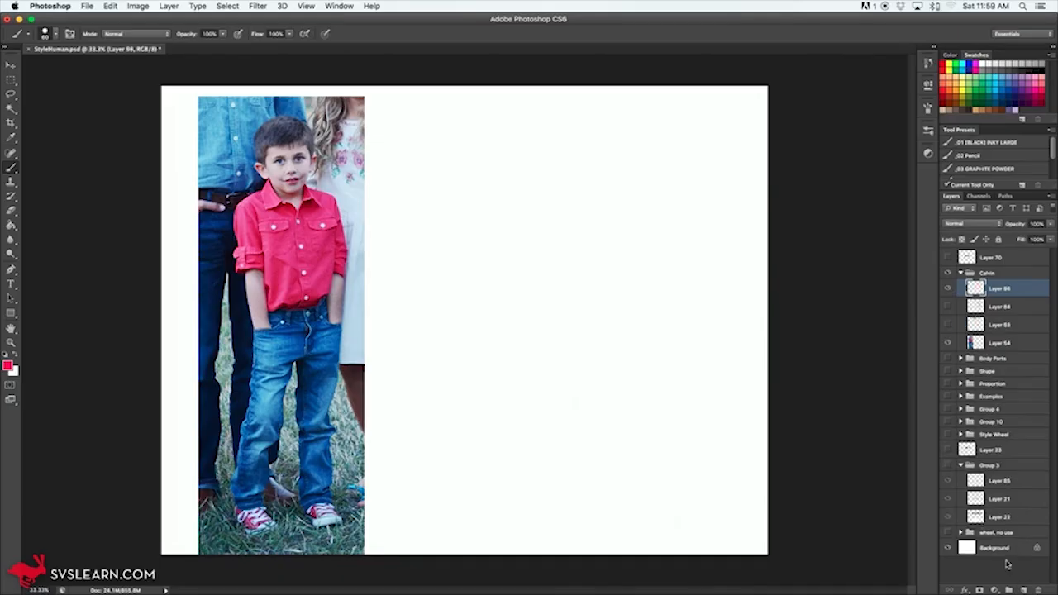
mouse_move(582, 189)
mouse_down()
mouse_move(595, 151)
mouse_move(569, 118)
mouse_move(541, 124)
mouse_move(529, 190)
mouse_move(522, 170)
mouse_move(571, 116)
mouse_move(565, 215)
mouse_move(586, 210)
mouse_move(555, 238)
mouse_move(578, 231)
mouse_move(547, 359)
mouse_move(578, 442)
mouse_move(584, 501)
mouse_up()
mouse_move(586, 344)
mouse_down()
mouse_move(542, 372)
mouse_move(523, 486)
mouse_up()
mouse_move(541, 389)
mouse_down()
mouse_move(522, 512)
mouse_move(567, 512)
mouse_move(552, 509)
mouse_up()
mouse_move(592, 481)
mouse_down()
mouse_move(581, 501)
mouse_move(604, 506)
mouse_move(589, 478)
mouse_move(585, 324)
mouse_up()
Step: Add thin, hanging arms with oval hands to the new figure and reinforce its head, torso and leg lines
drag(547, 237, 518, 357)
mouse_move(526, 310)
mouse_down()
mouse_move(519, 364)
mouse_move(529, 354)
mouse_up()
drag(584, 240, 609, 352)
mouse_move(558, 309)
mouse_down()
mouse_move(545, 233)
mouse_move(604, 154)
mouse_up()
drag(582, 236, 585, 312)
drag(585, 354, 588, 440)
Step: Draw a divided vertical proportion scale beside the new figure and erase it again
mouse_move(665, 122)
mouse_down()
mouse_move(672, 191)
mouse_move(659, 220)
mouse_move(677, 222)
mouse_move(664, 121)
mouse_move(684, 119)
mouse_up()
mouse_move(675, 218)
mouse_down()
mouse_move(676, 333)
mouse_move(656, 335)
mouse_move(677, 336)
mouse_move(682, 358)
mouse_move(686, 514)
mouse_up()
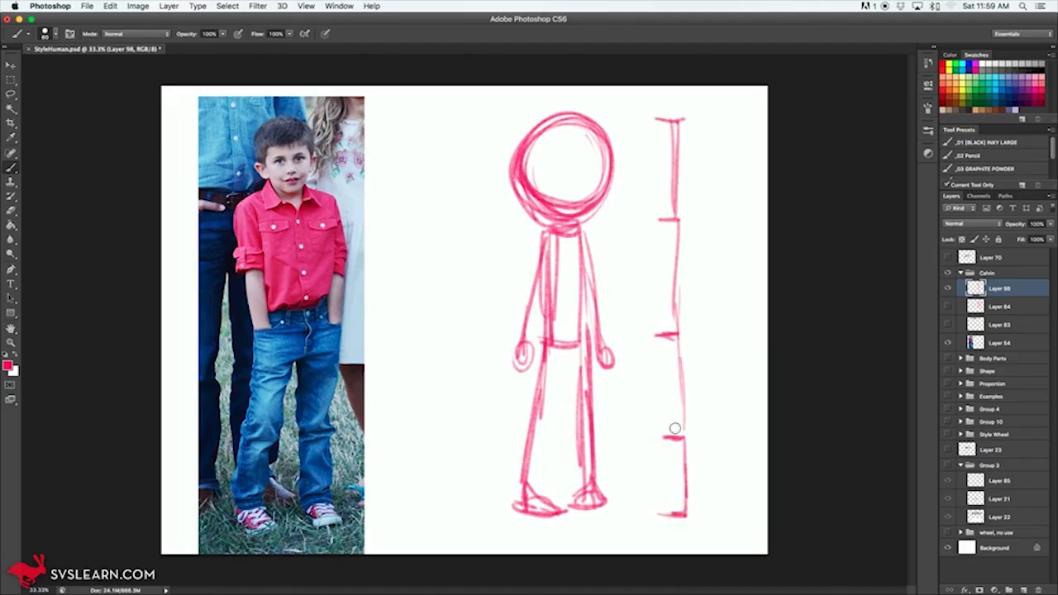
key(e)
mouse_move(665, 389)
mouse_down()
mouse_move(667, 463)
mouse_move(680, 472)
mouse_move(656, 463)
mouse_move(673, 271)
mouse_move(669, 123)
mouse_up()
right_click(653, 170)
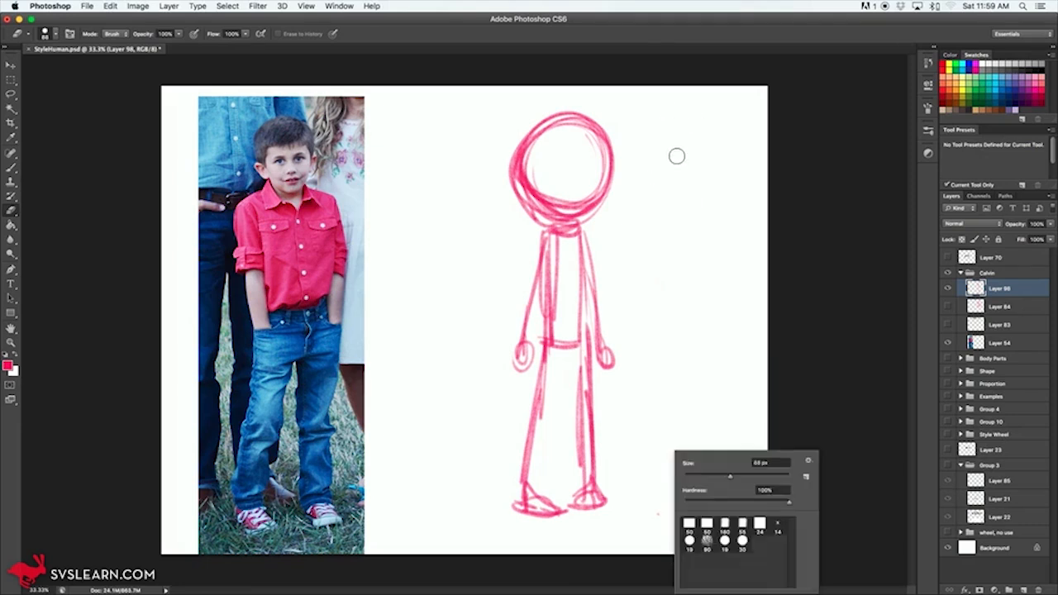
click(662, 140)
key(b)
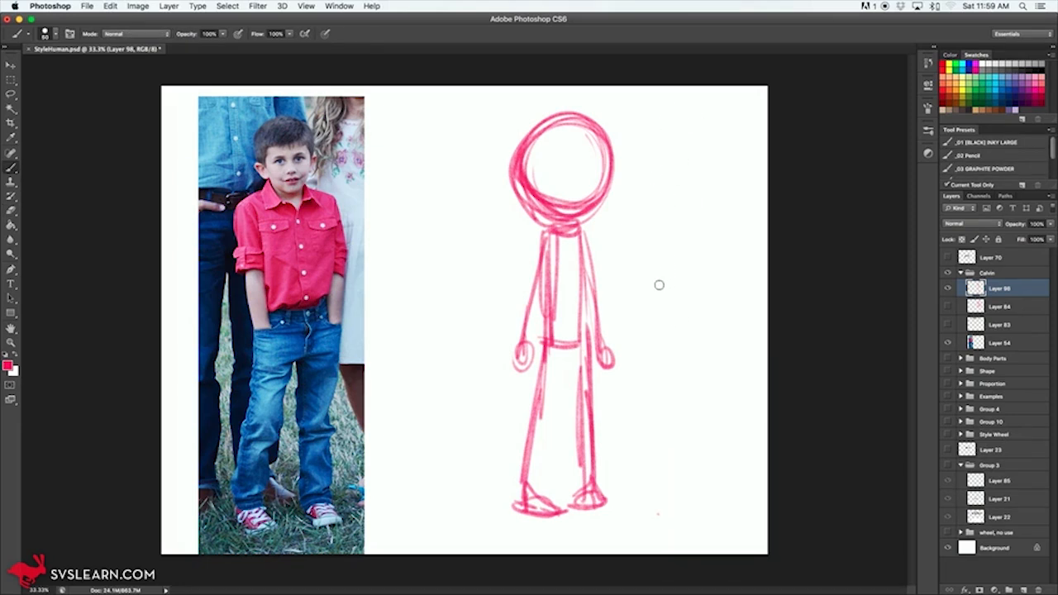
Step: Lower the rough figure layer's opacity to 22% and add a new layer above it
mouse_move(537, 164)
mouse_down()
mouse_move(572, 126)
mouse_move(549, 118)
mouse_up()
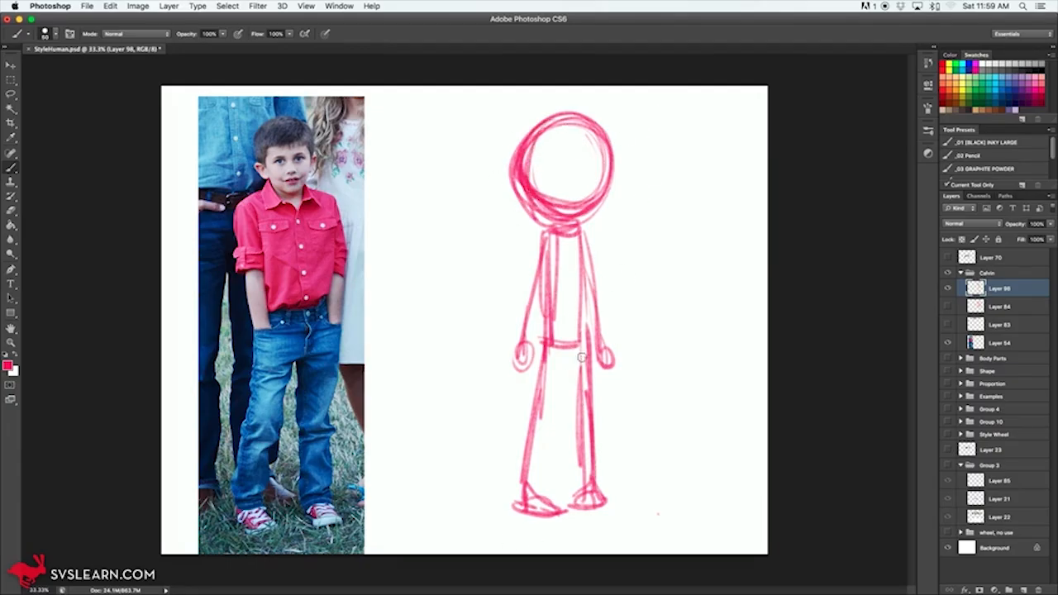
drag(1016, 228, 1010, 229)
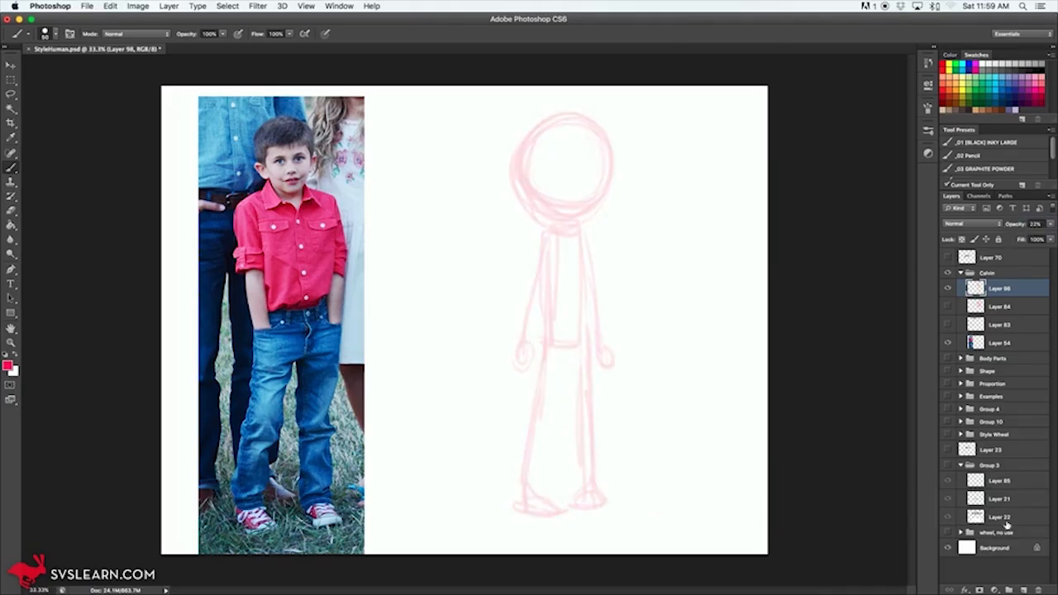
click(1023, 589)
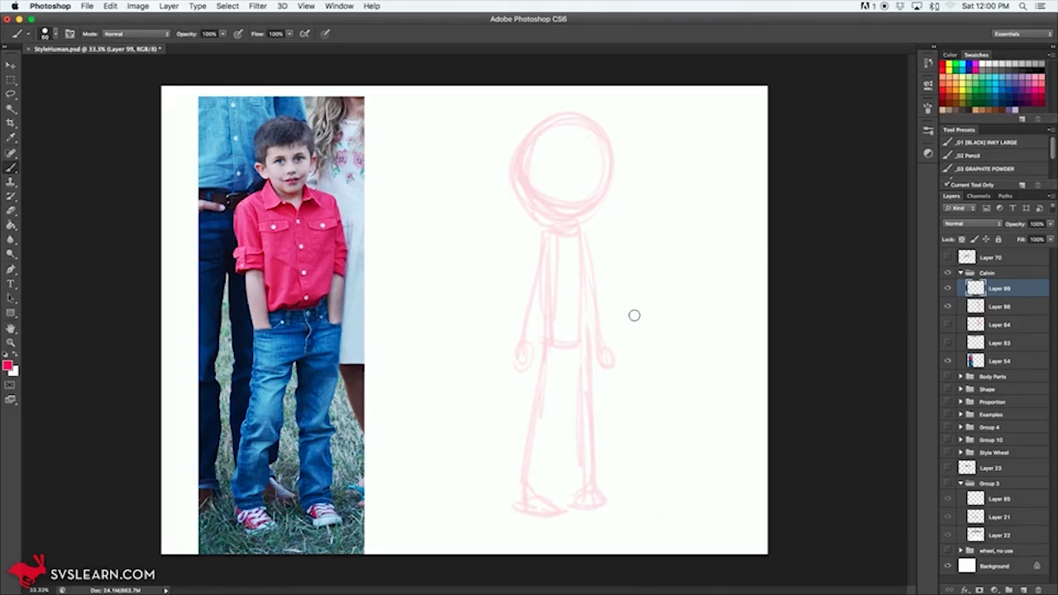
Step: Outline the boy's hair with a side-swept fringe and draw both ears over the faded head sketch
super+click(588, 232)
super+click(593, 250)
drag(571, 309, 599, 428)
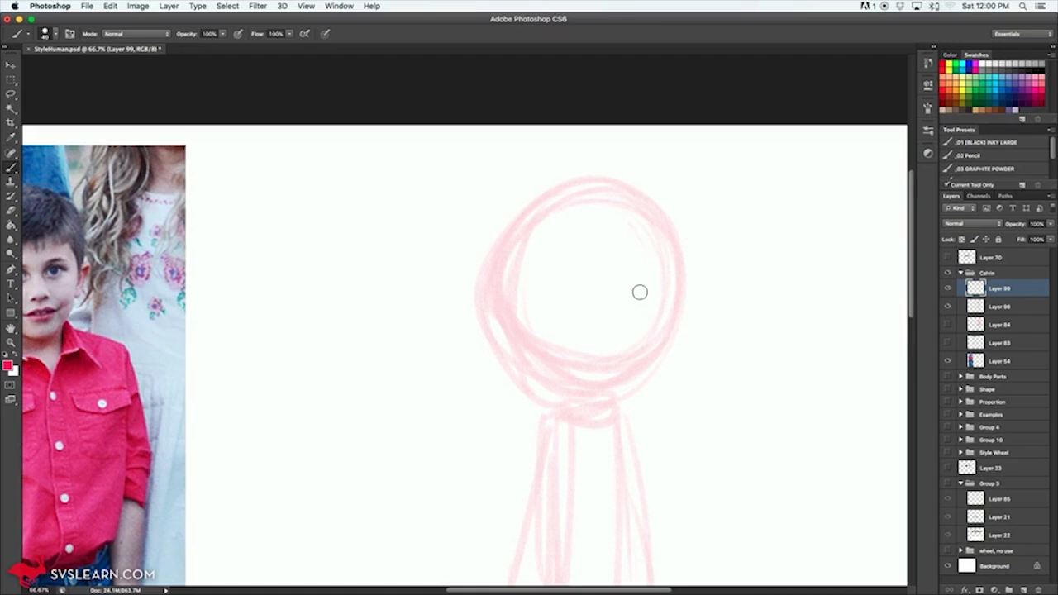
mouse_move(606, 319)
mouse_down()
mouse_move(732, 302)
mouse_move(716, 286)
mouse_up()
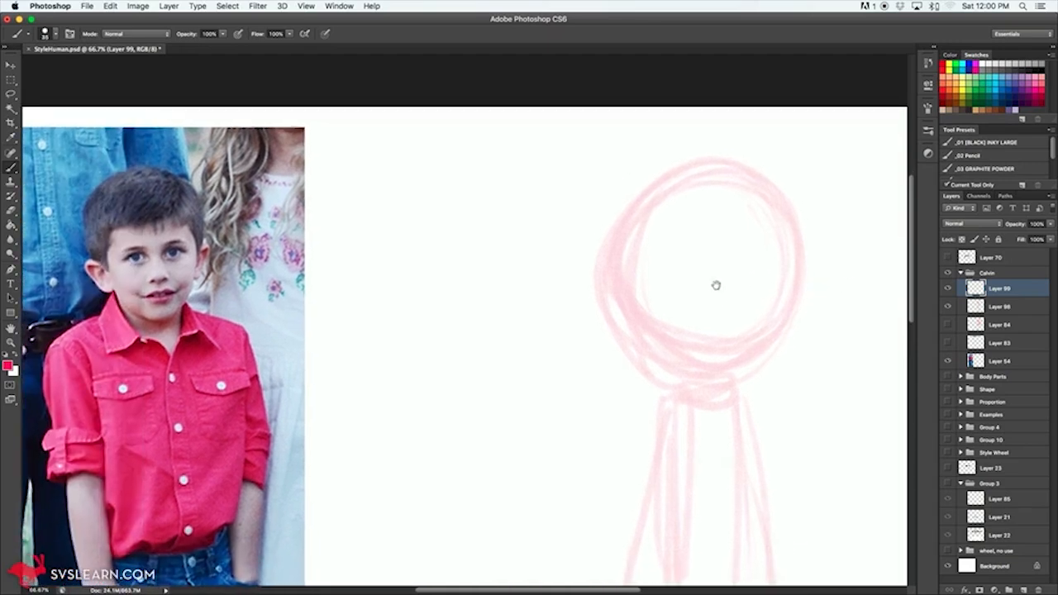
mouse_move(765, 226)
mouse_down()
mouse_move(749, 264)
mouse_move(637, 282)
mouse_up()
mouse_move(780, 199)
mouse_down()
mouse_move(683, 155)
mouse_move(609, 229)
mouse_move(621, 290)
mouse_up()
mouse_move(616, 222)
mouse_down()
mouse_move(618, 316)
mouse_move(635, 281)
mouse_move(628, 322)
mouse_up()
mouse_move(775, 190)
mouse_down()
mouse_move(797, 217)
mouse_move(784, 257)
mouse_move(795, 292)
mouse_up()
mouse_move(771, 235)
mouse_down()
mouse_move(696, 280)
mouse_move(616, 281)
mouse_move(618, 308)
mouse_move(605, 298)
mouse_move(628, 344)
mouse_move(602, 299)
mouse_move(585, 321)
mouse_up()
mouse_move(795, 291)
mouse_down()
mouse_move(820, 272)
mouse_move(827, 288)
mouse_move(792, 338)
mouse_up()
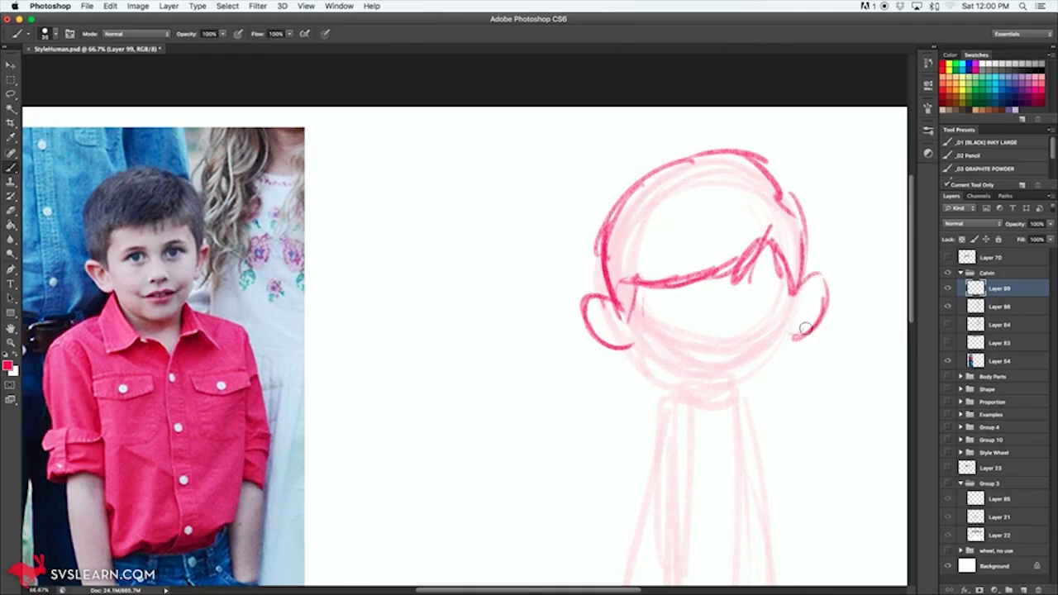
Step: Draw the cheeks and jaw as one curve between the ears, erasing and redrawing the line where needed
drag(625, 322, 703, 383)
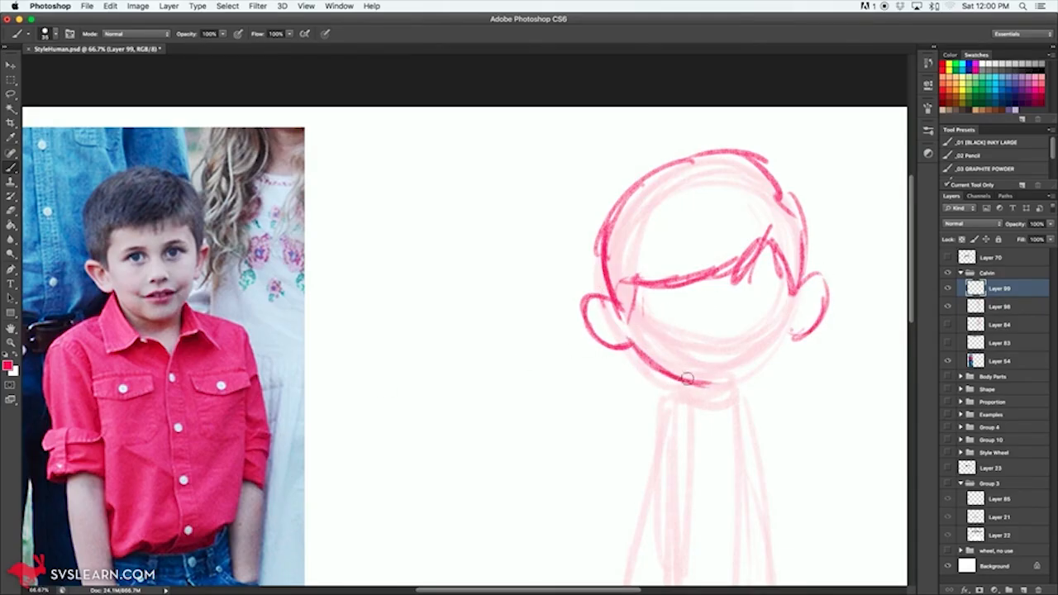
key(e)
mouse_move(636, 347)
mouse_down()
mouse_move(705, 390)
mouse_move(689, 359)
mouse_move(702, 380)
mouse_move(788, 330)
mouse_up()
key(b)
drag(742, 372, 774, 350)
mouse_move(692, 381)
mouse_down()
mouse_move(743, 377)
mouse_move(768, 354)
mouse_up()
mouse_move(662, 376)
mouse_down()
mouse_move(721, 383)
mouse_move(791, 328)
mouse_up()
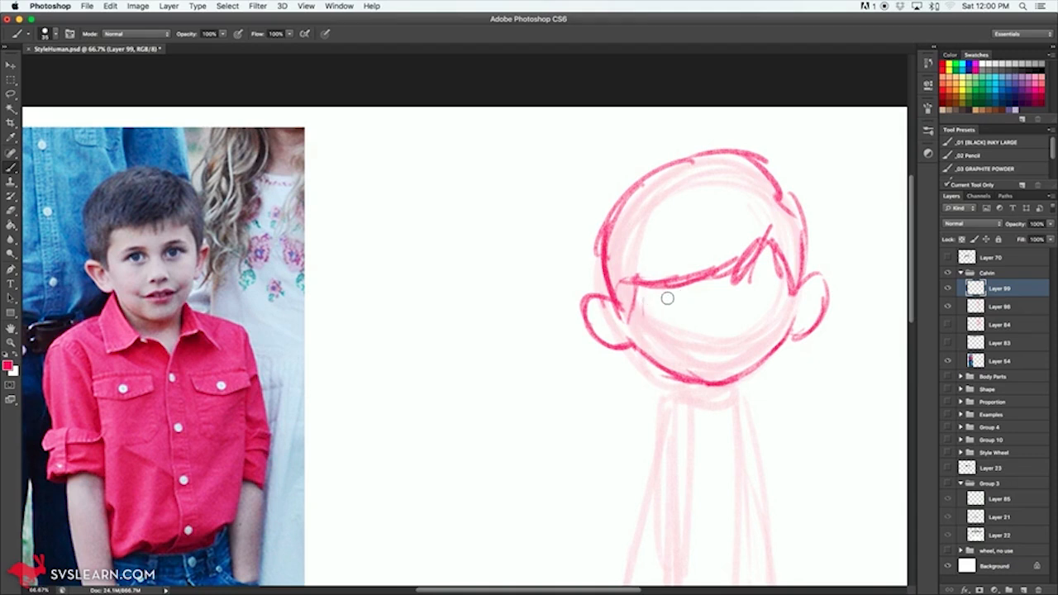
Step: Draw two large, round eyes with circular irises and a small, curved nose between them
drag(648, 303, 669, 292)
mouse_move(746, 288)
mouse_down()
mouse_move(765, 278)
mouse_move(781, 284)
mouse_move(744, 288)
mouse_up()
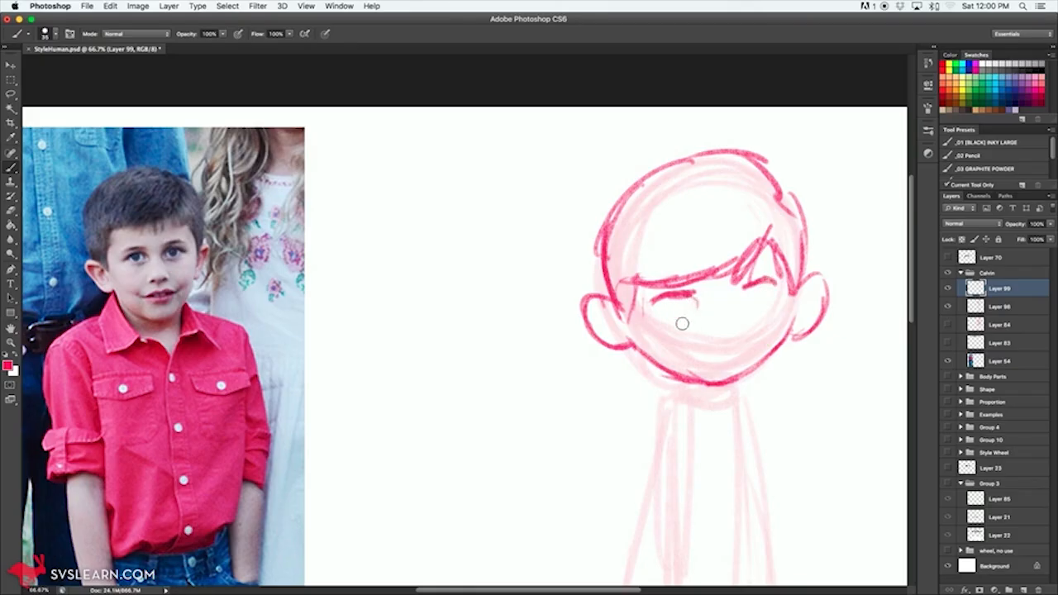
mouse_move(649, 318)
mouse_down()
mouse_move(692, 326)
mouse_move(654, 299)
mouse_move(666, 300)
mouse_move(684, 333)
mouse_move(702, 312)
mouse_move(694, 295)
mouse_up()
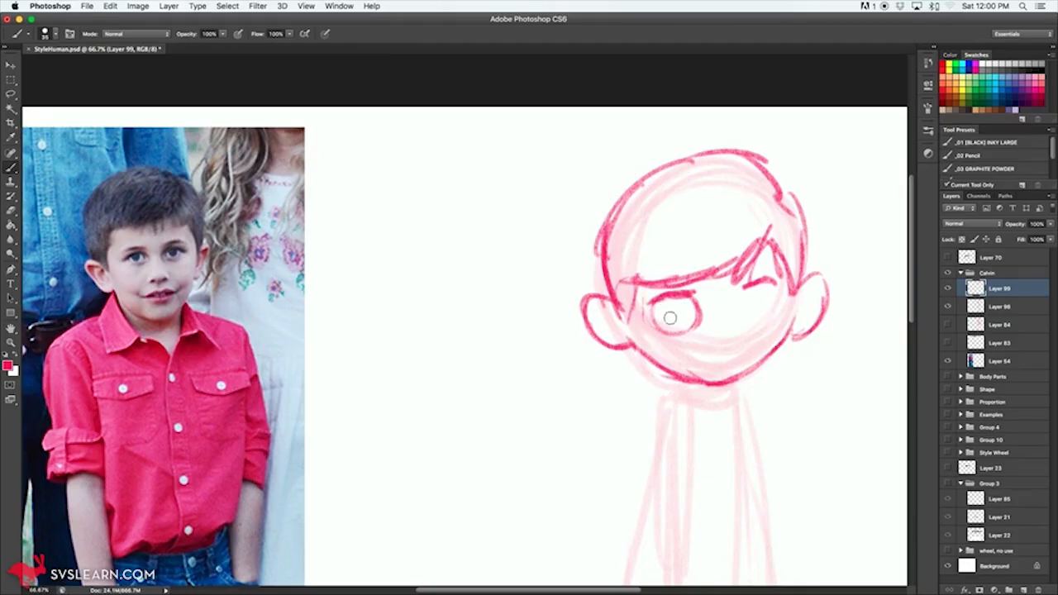
mouse_move(679, 312)
mouse_down()
mouse_move(661, 306)
mouse_move(671, 323)
mouse_up()
mouse_move(744, 291)
mouse_down()
mouse_move(767, 318)
mouse_move(760, 299)
mouse_move(747, 302)
mouse_move(776, 299)
mouse_move(776, 282)
mouse_up()
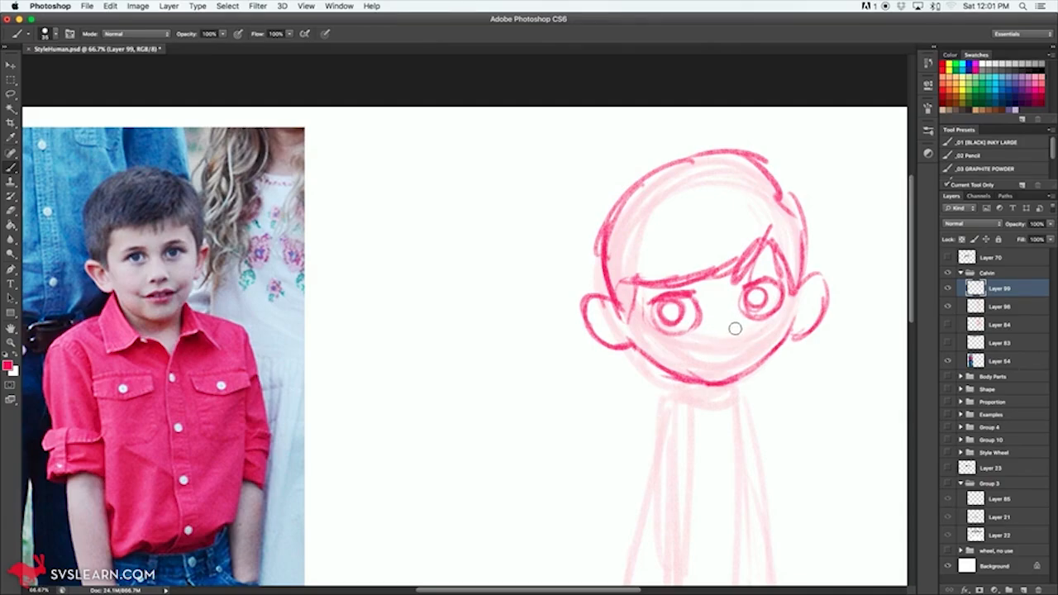
drag(734, 319, 727, 339)
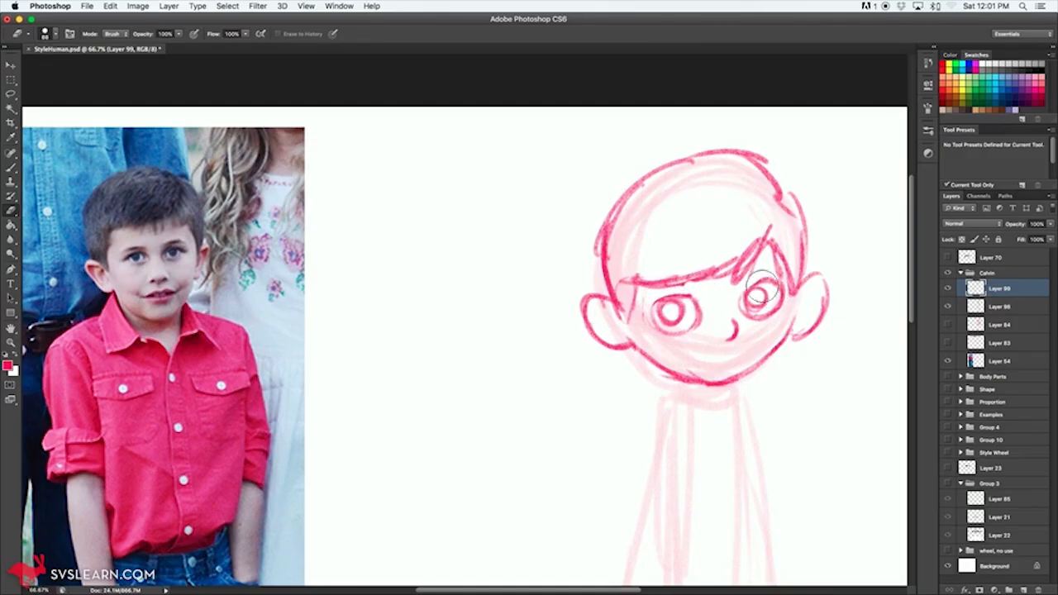
Step: Add short eyebrows below the fringe and fill in the pupils of both eyes
key(b)
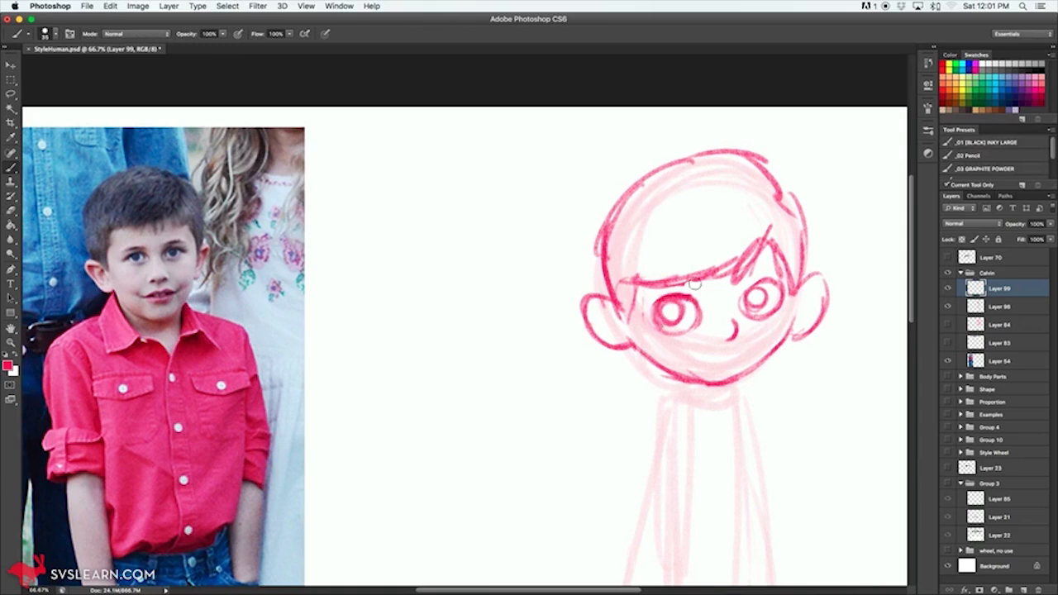
drag(767, 267, 780, 263)
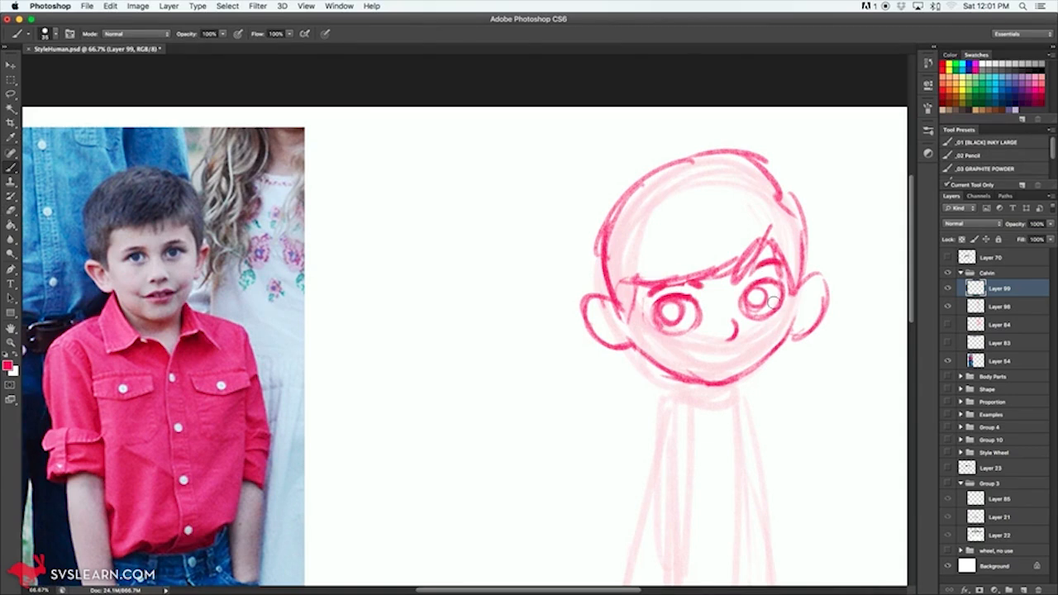
drag(666, 311, 676, 307)
drag(757, 309, 757, 294)
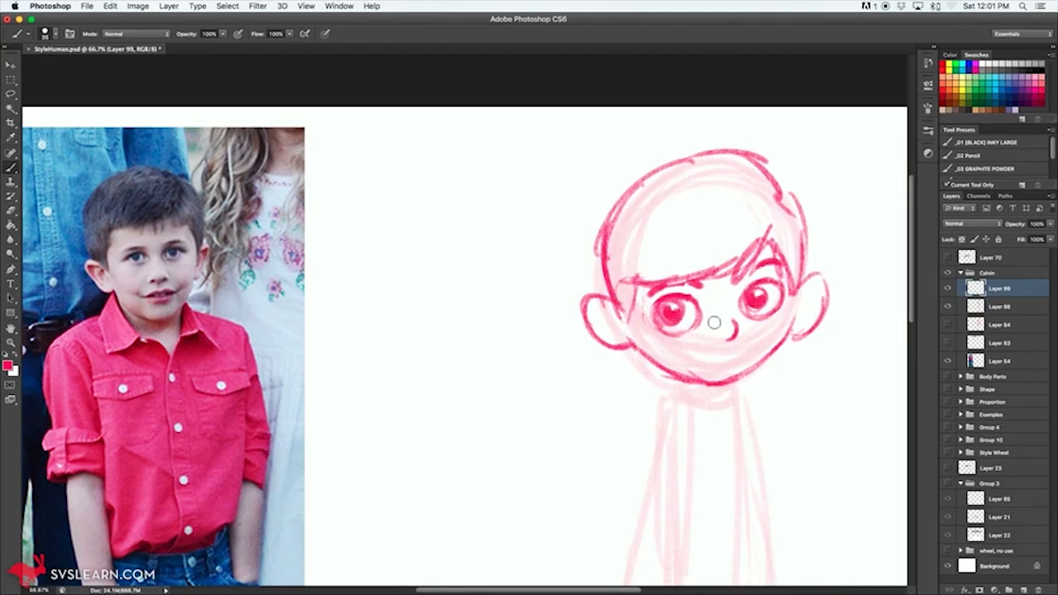
Step: Draw a slightly open mouth with front teeth below the nose
mouse_move(692, 351)
mouse_down()
mouse_move(730, 354)
mouse_move(701, 353)
mouse_up()
drag(717, 359, 730, 359)
drag(701, 355, 696, 353)
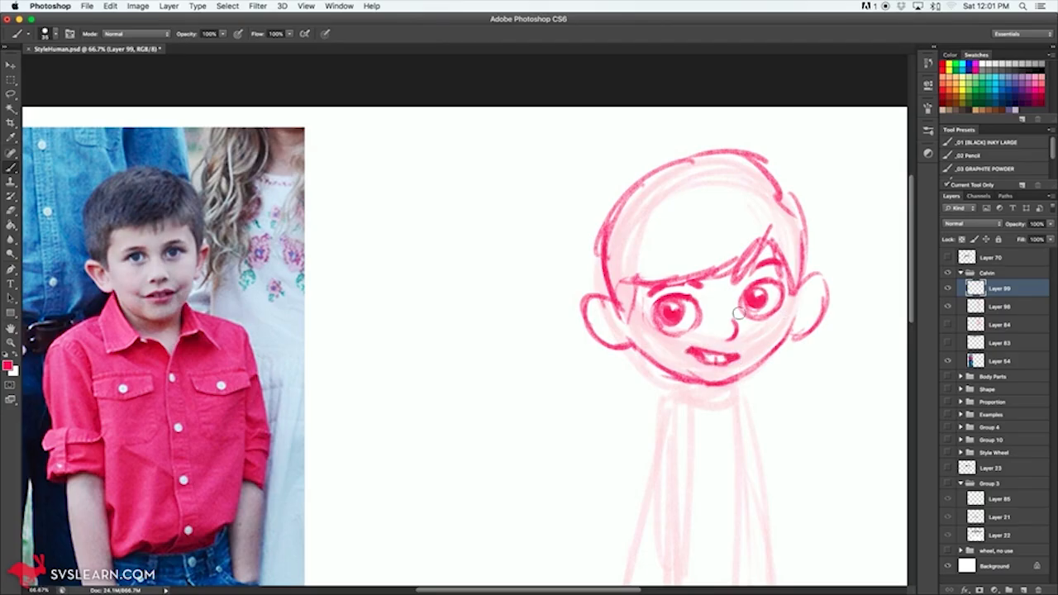
Step: Add inner detail to the left ear, and erase the right ear and redraw it higher on the head
mouse_move(601, 320)
mouse_down()
mouse_move(613, 310)
mouse_move(627, 321)
mouse_move(609, 331)
mouse_up()
mouse_move(805, 299)
mouse_down()
mouse_move(819, 294)
mouse_move(800, 345)
mouse_move(806, 310)
mouse_up()
key(e)
key(b)
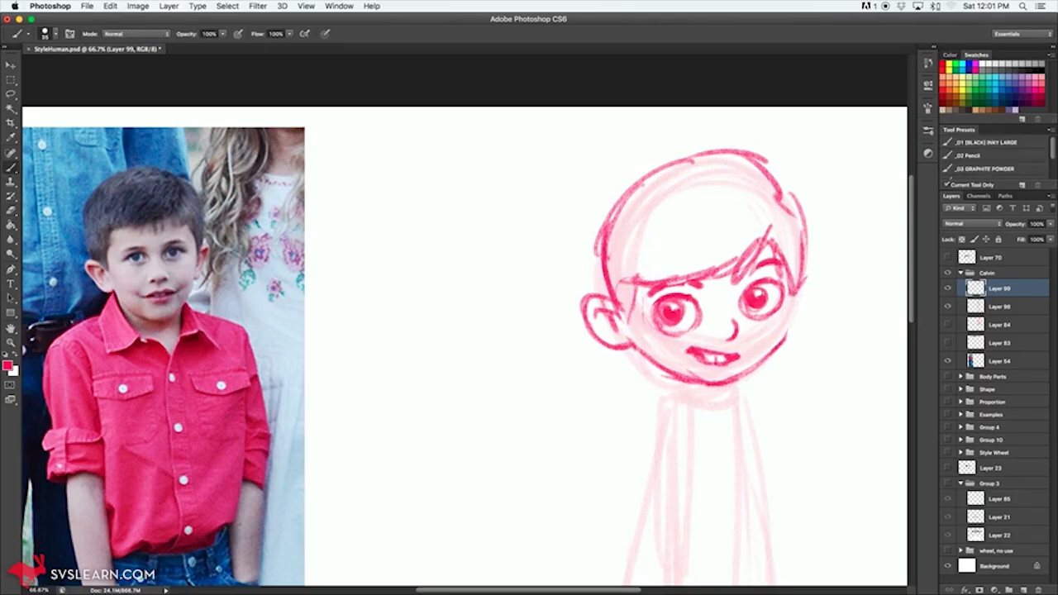
mouse_move(808, 263)
mouse_down()
mouse_move(801, 304)
mouse_move(818, 297)
mouse_move(775, 353)
mouse_up()
Step: Shade the hair with dense diagonal hatching, including a spiky tuft at the crown, and mark the neck below the chin
mouse_move(603, 263)
mouse_down()
mouse_move(610, 294)
mouse_move(600, 277)
mouse_move(628, 304)
mouse_move(620, 218)
mouse_move(655, 172)
mouse_move(635, 282)
mouse_move(711, 197)
mouse_move(750, 190)
mouse_move(735, 252)
mouse_move(778, 214)
mouse_move(801, 263)
mouse_up()
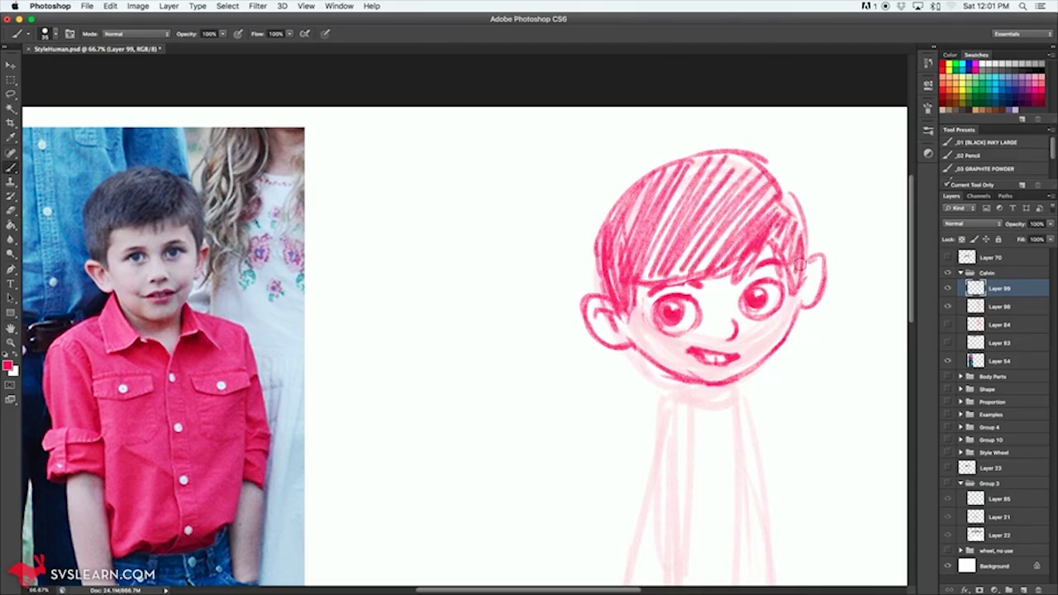
key(super+minus)
key(super+minus)
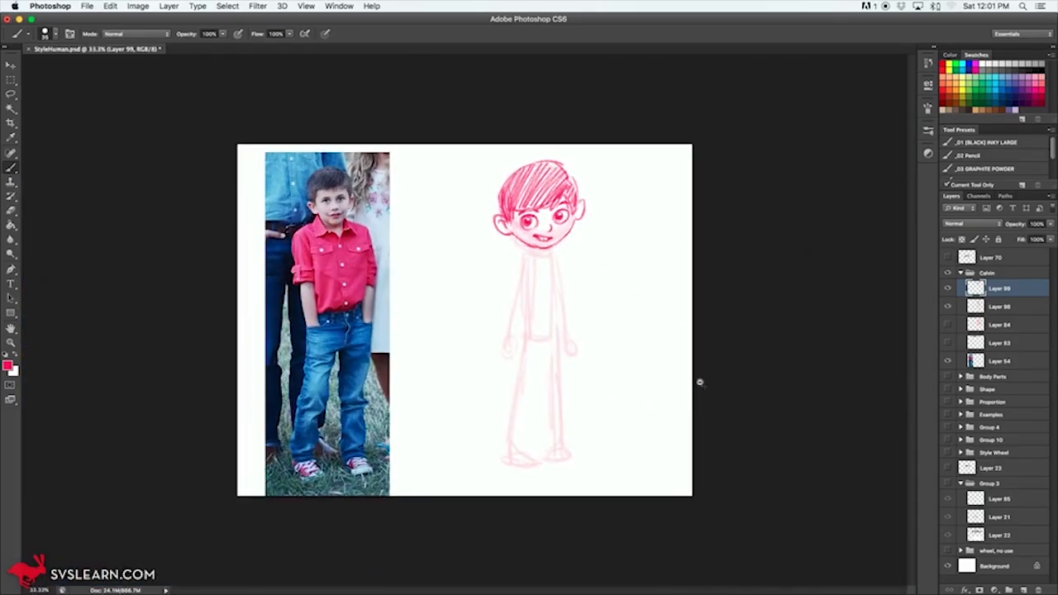
key(super+plus)
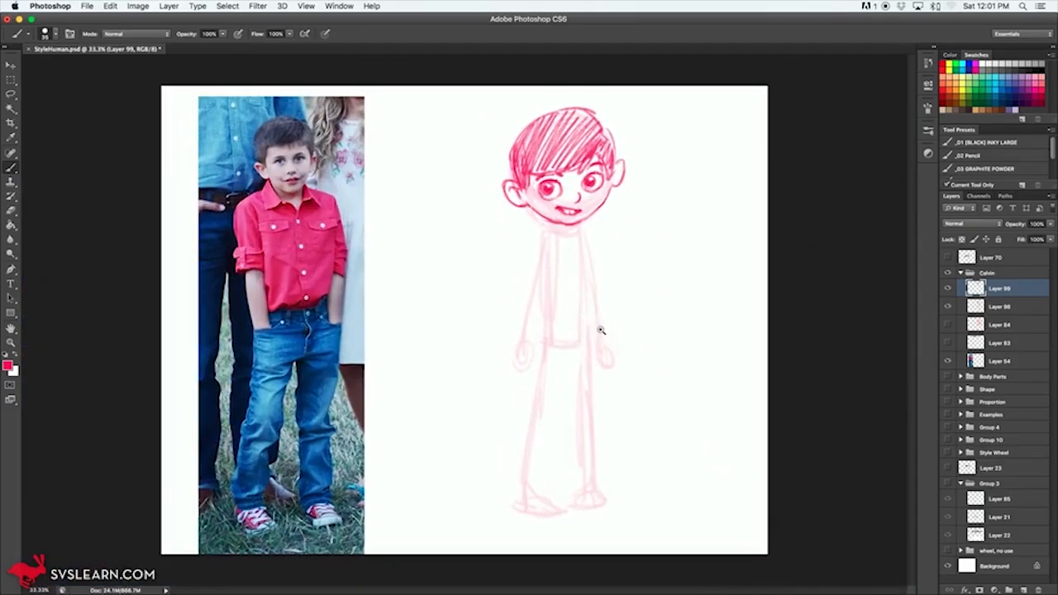
super+click(580, 265)
mouse_move(572, 275)
mouse_down()
mouse_move(636, 334)
mouse_move(656, 303)
mouse_up()
mouse_move(683, 133)
mouse_down()
mouse_move(599, 165)
mouse_move(589, 121)
mouse_move(611, 116)
mouse_move(632, 133)
mouse_move(669, 116)
mouse_move(667, 95)
mouse_move(710, 165)
mouse_move(717, 112)
mouse_move(720, 133)
mouse_up()
mouse_move(709, 75)
mouse_down()
mouse_move(716, 97)
mouse_move(690, 93)
mouse_up()
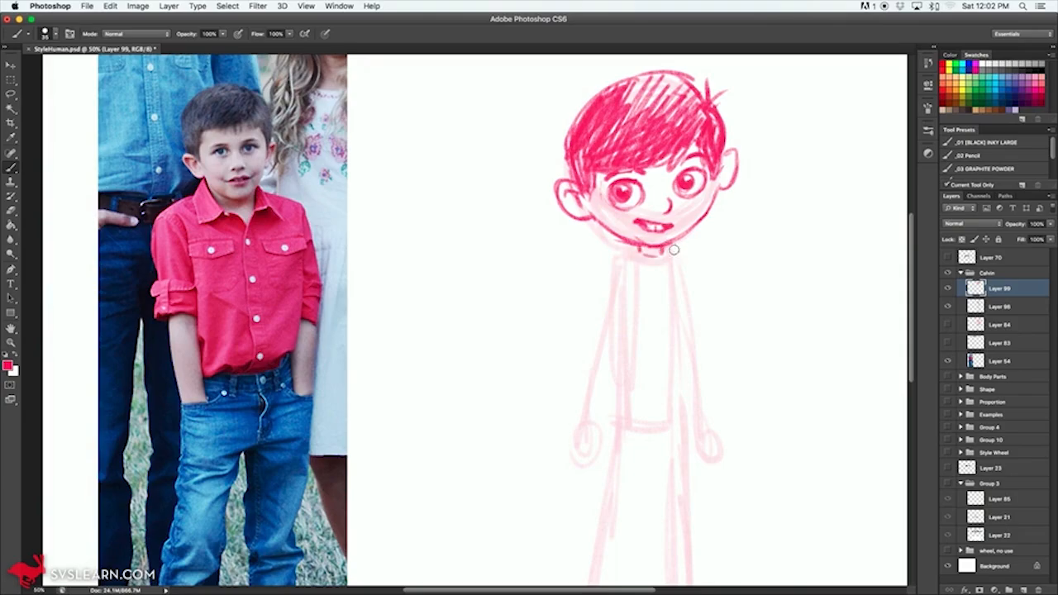
Step: Outline the torso over the faded sketch as a long, rounded bean shape with a narrower waist
mouse_move(642, 289)
mouse_down()
mouse_move(677, 229)
mouse_move(667, 249)
mouse_up()
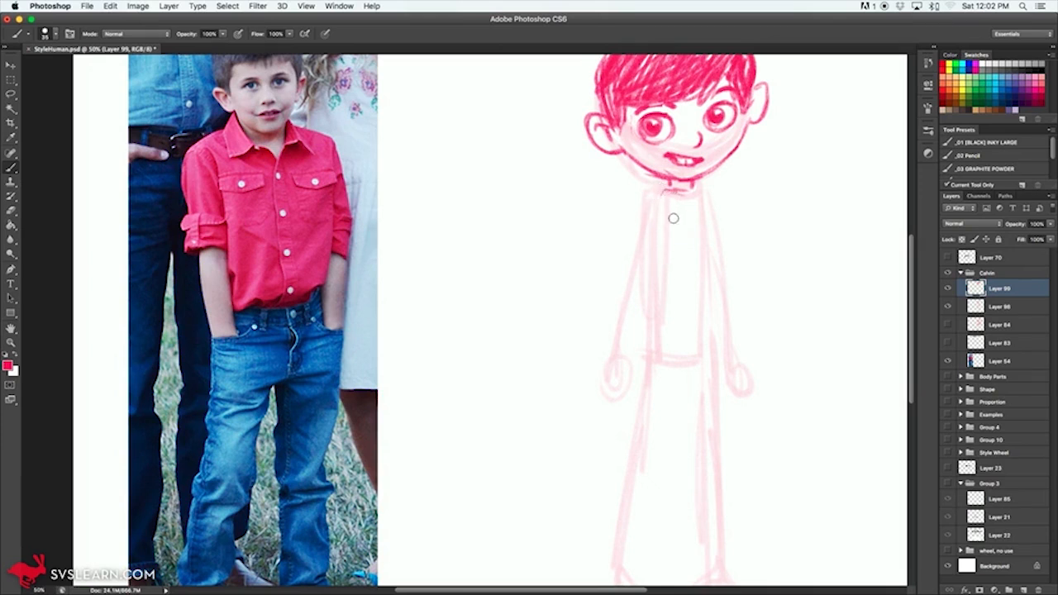
mouse_move(673, 199)
mouse_down()
mouse_move(649, 199)
mouse_move(656, 283)
mouse_move(646, 324)
mouse_move(698, 369)
mouse_up()
mouse_move(702, 192)
mouse_down()
mouse_move(713, 268)
mouse_move(697, 349)
mouse_move(715, 282)
mouse_move(688, 193)
mouse_move(709, 219)
mouse_move(717, 273)
mouse_move(681, 369)
mouse_move(648, 219)
mouse_move(655, 193)
mouse_up()
mouse_move(659, 258)
mouse_down()
mouse_move(685, 369)
mouse_move(704, 325)
mouse_move(714, 214)
mouse_move(685, 190)
mouse_up()
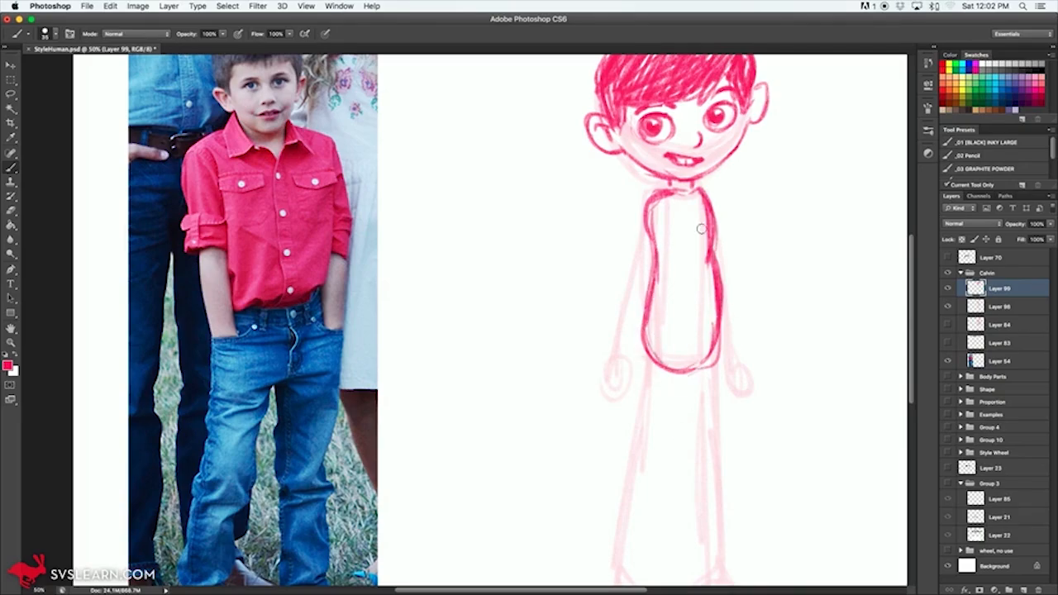
Step: Outline the left leg with inner and outer contours, slightly bent at the knee, from the hip to the ankle
mouse_move(705, 369)
mouse_down()
mouse_move(636, 278)
mouse_move(694, 260)
mouse_move(631, 282)
mouse_move(625, 256)
mouse_move(677, 279)
mouse_move(698, 274)
mouse_move(703, 248)
mouse_up()
drag(629, 262, 626, 367)
drag(632, 291, 622, 371)
mouse_move(649, 287)
mouse_down()
mouse_move(613, 417)
mouse_move(610, 394)
mouse_move(605, 498)
mouse_up()
mouse_move(624, 418)
mouse_down()
mouse_move(619, 496)
mouse_move(647, 291)
mouse_up()
drag(623, 336, 608, 407)
drag(650, 291, 624, 417)
drag(610, 480, 601, 501)
drag(601, 501, 630, 246)
Step: Outline the right leg with inner and outer contours from the hip to the ankle
drag(688, 282, 686, 412)
drag(700, 267, 706, 447)
drag(688, 410, 695, 493)
drag(694, 447, 681, 281)
drag(707, 405, 710, 484)
Step: Sketch the feet at the lower ends of both legs
mouse_move(599, 501)
mouse_down()
mouse_move(627, 505)
mouse_move(666, 526)
mouse_move(601, 507)
mouse_move(599, 525)
mouse_move(618, 531)
mouse_move(657, 527)
mouse_move(658, 516)
mouse_move(722, 517)
mouse_up()
mouse_move(711, 478)
mouse_down()
mouse_move(727, 513)
mouse_move(712, 474)
mouse_move(699, 501)
mouse_up()
scroll(673, 179, up, 3)
scroll(673, 180, left, 3)
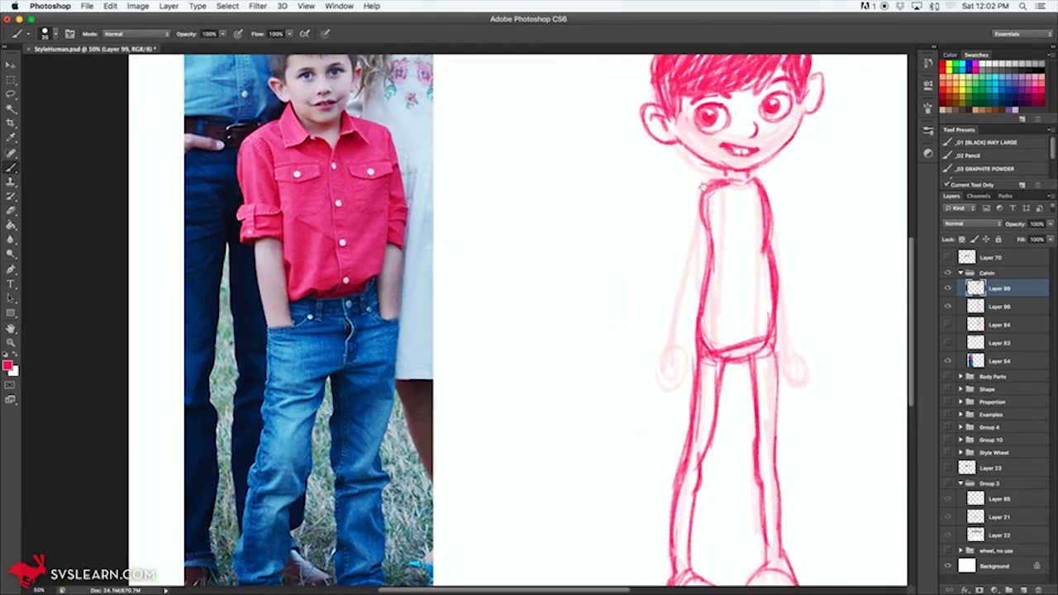
Step: Outline the left arm over the faded sketch, bent slightly at the elbow, and add a relaxed hand with fingers
mouse_move(692, 203)
mouse_down()
mouse_move(661, 346)
mouse_move(682, 302)
mouse_move(677, 340)
mouse_move(678, 271)
mouse_move(699, 200)
mouse_up()
mouse_move(690, 239)
mouse_down()
mouse_move(667, 309)
mouse_move(685, 251)
mouse_move(653, 311)
mouse_move(671, 253)
mouse_move(648, 304)
mouse_move(670, 262)
mouse_move(647, 268)
mouse_move(658, 272)
mouse_move(671, 252)
mouse_move(651, 280)
mouse_move(666, 303)
mouse_up()
key(e)
key(b)
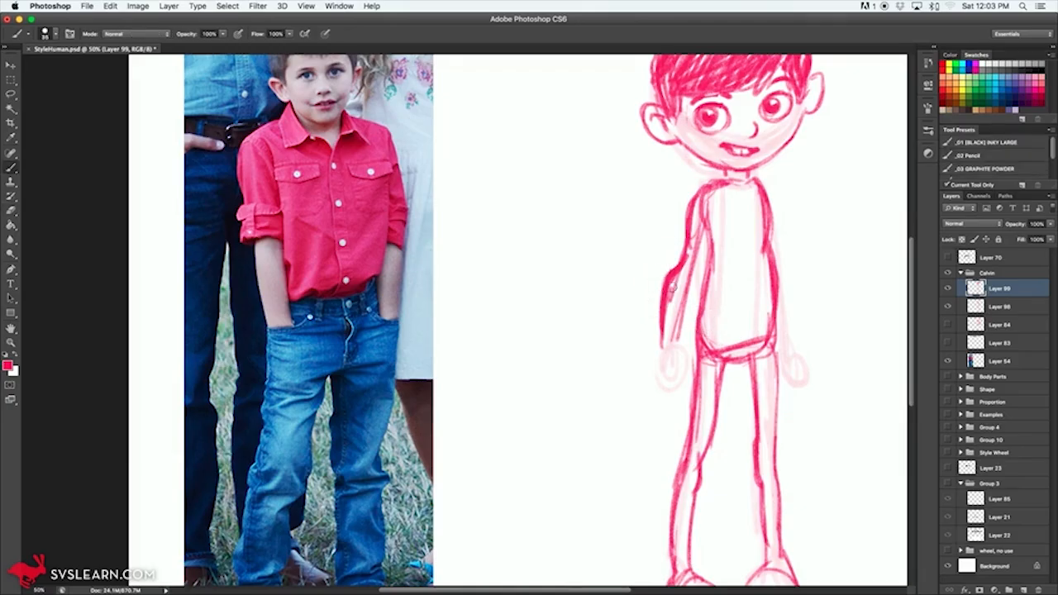
mouse_move(679, 342)
mouse_down()
mouse_move(686, 385)
mouse_move(693, 364)
mouse_move(680, 387)
mouse_move(658, 350)
mouse_move(654, 382)
mouse_move(668, 401)
mouse_move(666, 378)
mouse_move(689, 386)
mouse_move(693, 369)
mouse_move(673, 396)
mouse_up()
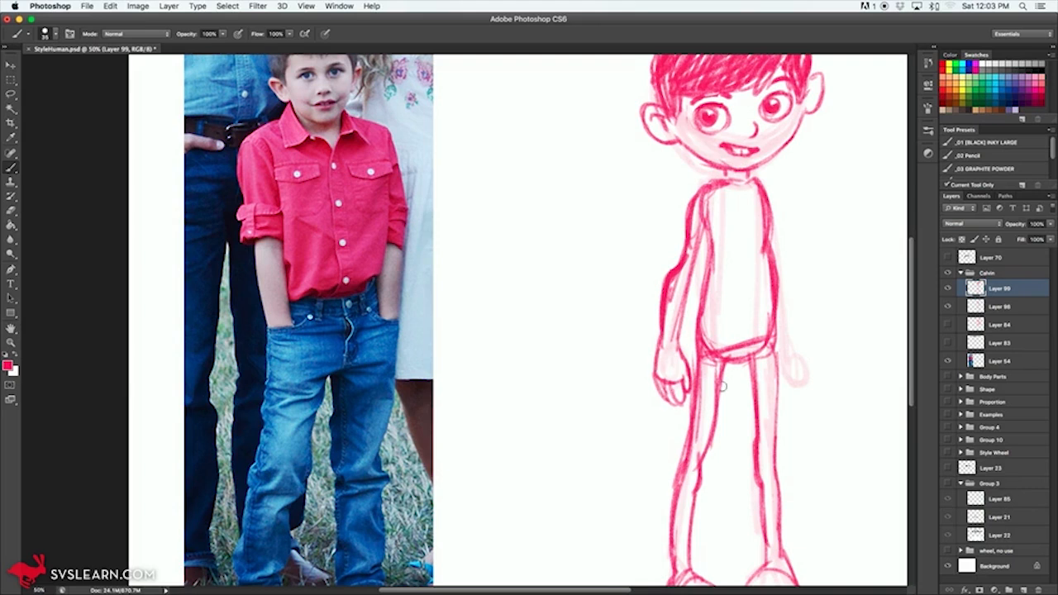
Step: Outline the right arm with inner and outer contours from the shoulder to the wrist, ending in a hand with fingers
drag(815, 305, 718, 291)
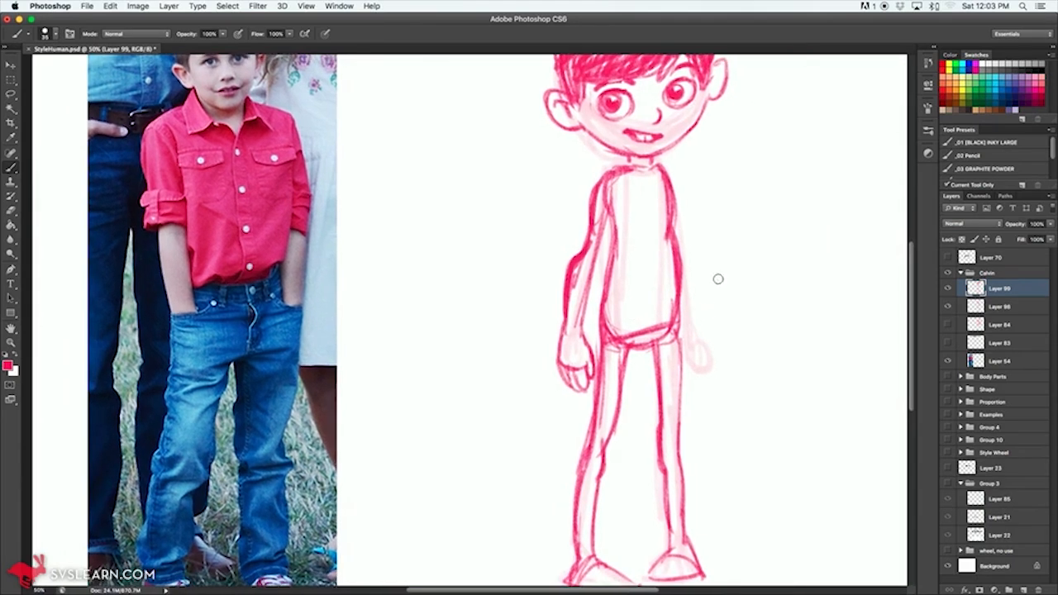
mouse_move(672, 174)
mouse_down()
mouse_move(684, 203)
mouse_move(674, 174)
mouse_move(682, 191)
mouse_move(698, 270)
mouse_move(686, 286)
mouse_move(705, 324)
mouse_up()
drag(683, 269, 692, 338)
mouse_move(705, 319)
mouse_down()
mouse_move(708, 340)
mouse_move(696, 346)
mouse_move(711, 370)
mouse_move(696, 382)
mouse_move(694, 321)
mouse_up()
drag(690, 244, 698, 266)
drag(685, 199, 672, 173)
mouse_move(679, 423)
mouse_down()
mouse_move(668, 287)
mouse_move(653, 429)
mouse_up()
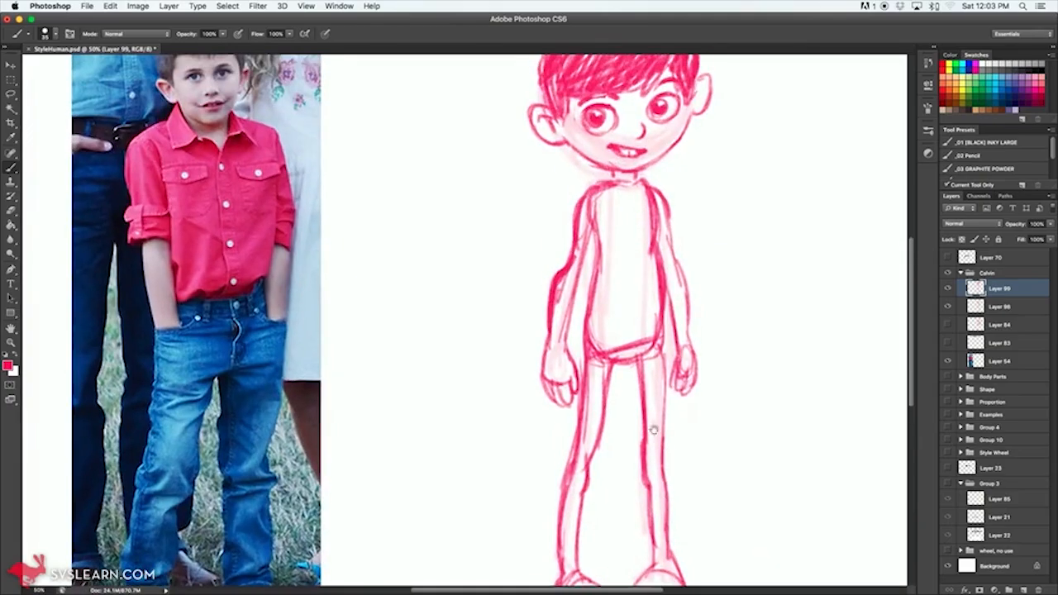
Step: Lower the body sketch layer's opacity to 22% and add a new layer above it
alt+click(673, 388)
alt+click(673, 389)
drag(1021, 225, 1010, 228)
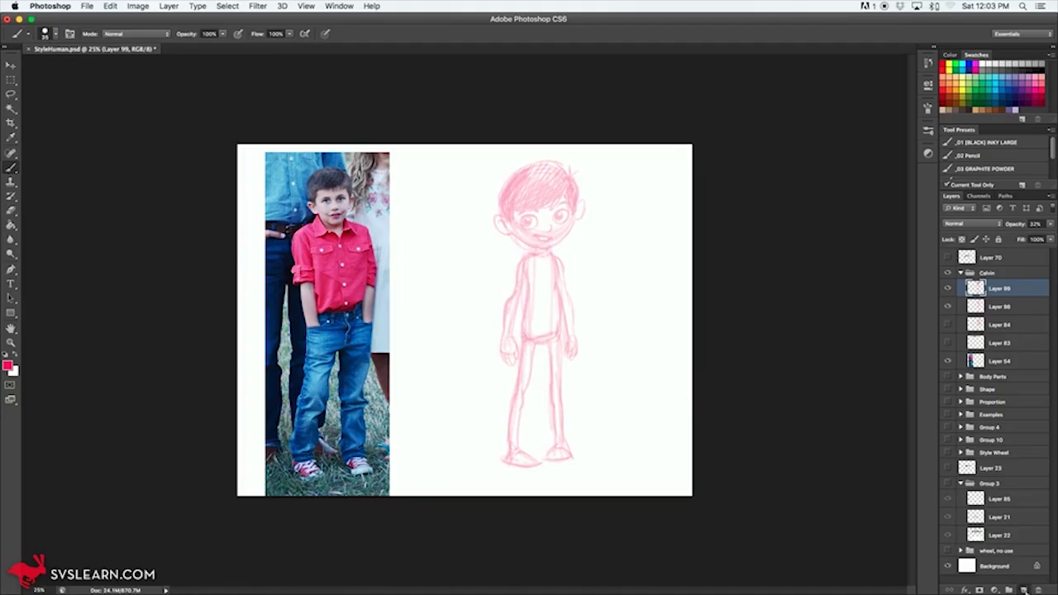
click(1023, 589)
Step: Choose the _01 [BLACK] INKY LARGE brush preset with black as the drawing colour and adjust its size
click(968, 110)
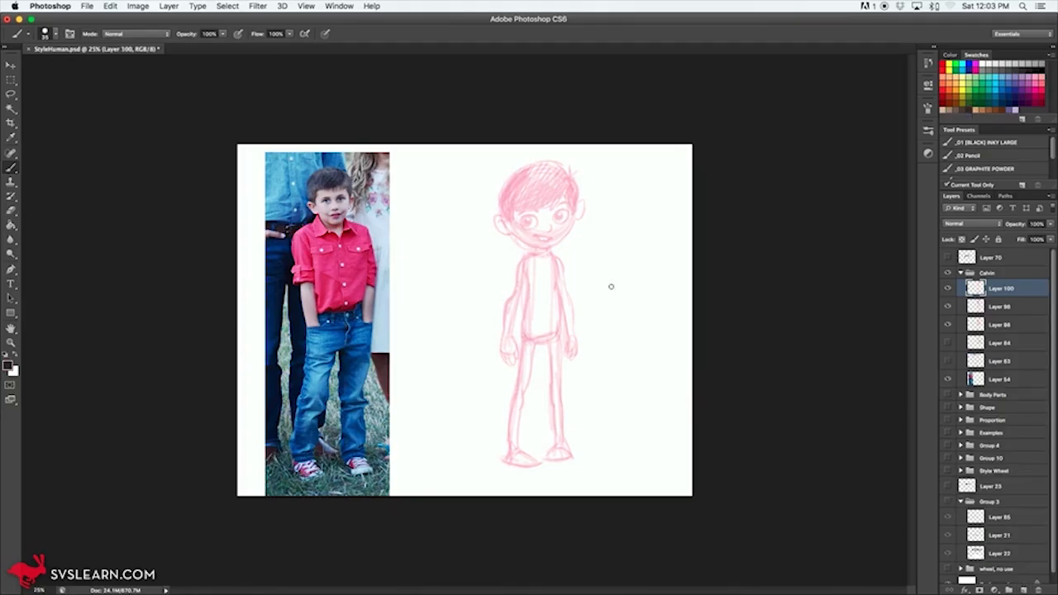
click(996, 145)
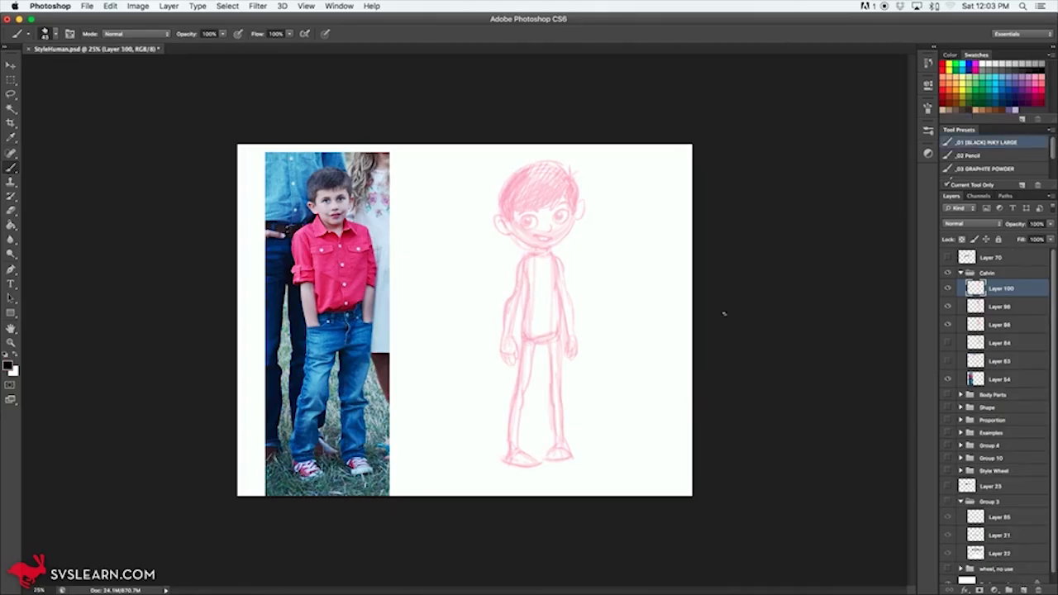
key([)
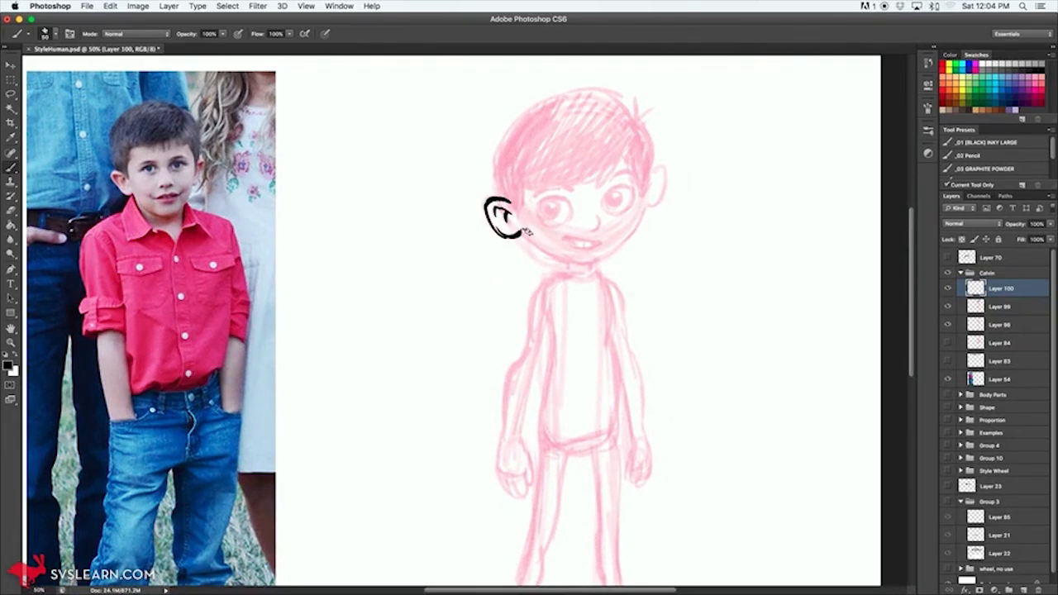
Step: Ink the jawline in black from the left ear around the chin and up to the right side of the face
key(super+alt+z)
key(super+alt+z)
key(super+space)
super+click(619, 289)
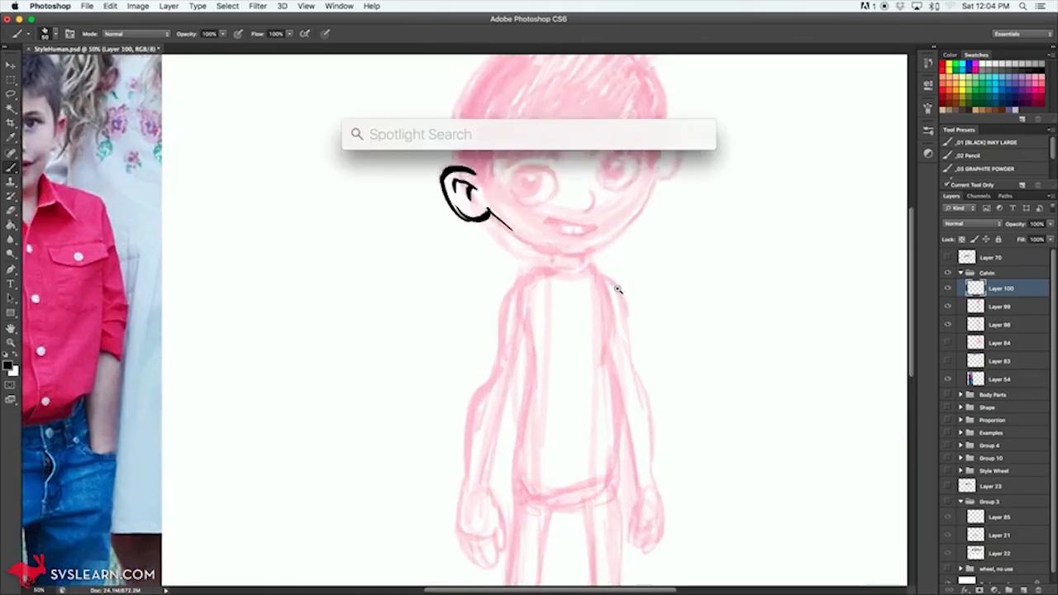
super+click(622, 289)
drag(543, 225, 604, 419)
key(e)
mouse_move(505, 361)
mouse_down()
mouse_move(529, 378)
mouse_move(522, 402)
mouse_move(624, 439)
mouse_up()
key(b)
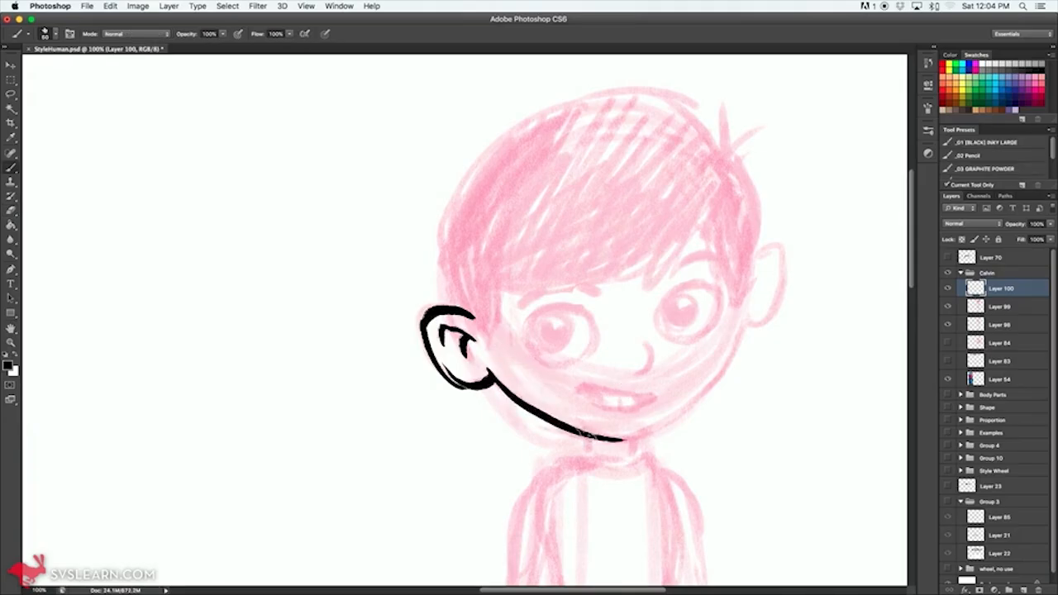
mouse_move(745, 316)
mouse_down()
mouse_move(722, 373)
mouse_move(691, 407)
mouse_move(621, 441)
mouse_up()
Step: Ink the nose, both eyes with dark highlighted pupils, and the eyebrows over the pink sketch
mouse_move(634, 372)
mouse_down()
mouse_move(652, 356)
mouse_move(642, 339)
mouse_up()
mouse_move(519, 327)
mouse_down()
mouse_move(552, 306)
mouse_move(590, 329)
mouse_up()
mouse_move(522, 317)
mouse_down()
mouse_move(535, 352)
mouse_move(572, 362)
mouse_up()
mouse_move(585, 316)
mouse_down()
mouse_move(590, 337)
mouse_move(536, 327)
mouse_move(561, 333)
mouse_up()
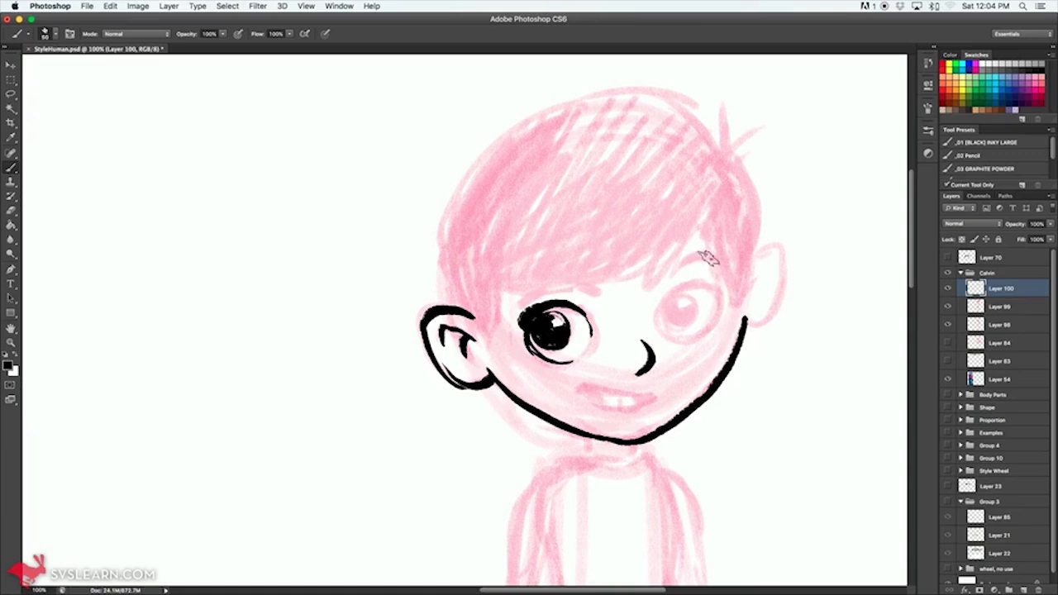
mouse_move(661, 312)
mouse_down()
mouse_move(694, 279)
mouse_move(724, 297)
mouse_move(702, 283)
mouse_move(709, 292)
mouse_move(663, 317)
mouse_move(677, 309)
mouse_move(673, 326)
mouse_move(668, 307)
mouse_move(693, 297)
mouse_move(696, 319)
mouse_move(673, 319)
mouse_move(686, 298)
mouse_move(696, 319)
mouse_move(672, 314)
mouse_move(688, 303)
mouse_move(674, 313)
mouse_move(682, 326)
mouse_move(700, 247)
mouse_move(686, 269)
mouse_move(713, 248)
mouse_up()
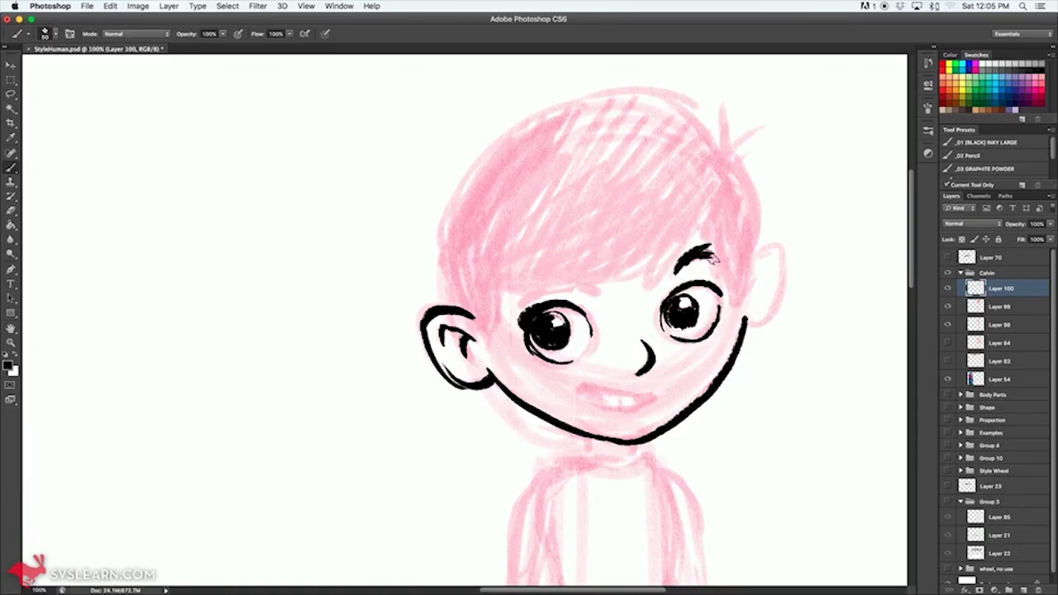
drag(576, 290, 599, 294)
drag(523, 295, 537, 290)
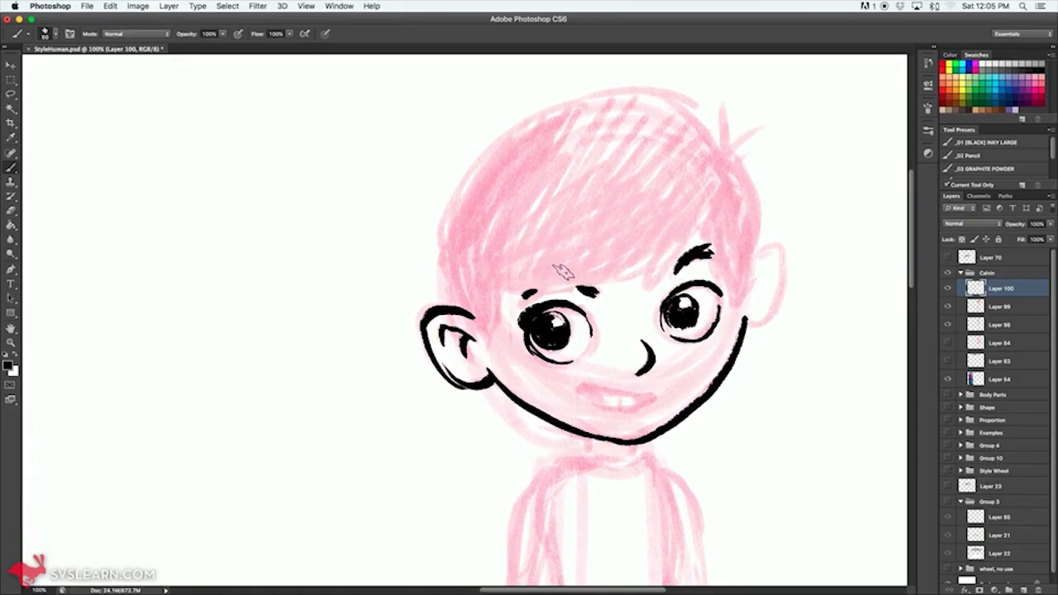
Step: Ink the open smiling mouth with its two teeth, and the right ear with its inner fold
mouse_move(577, 390)
mouse_down()
mouse_move(589, 382)
mouse_move(653, 398)
mouse_up()
drag(582, 387, 625, 403)
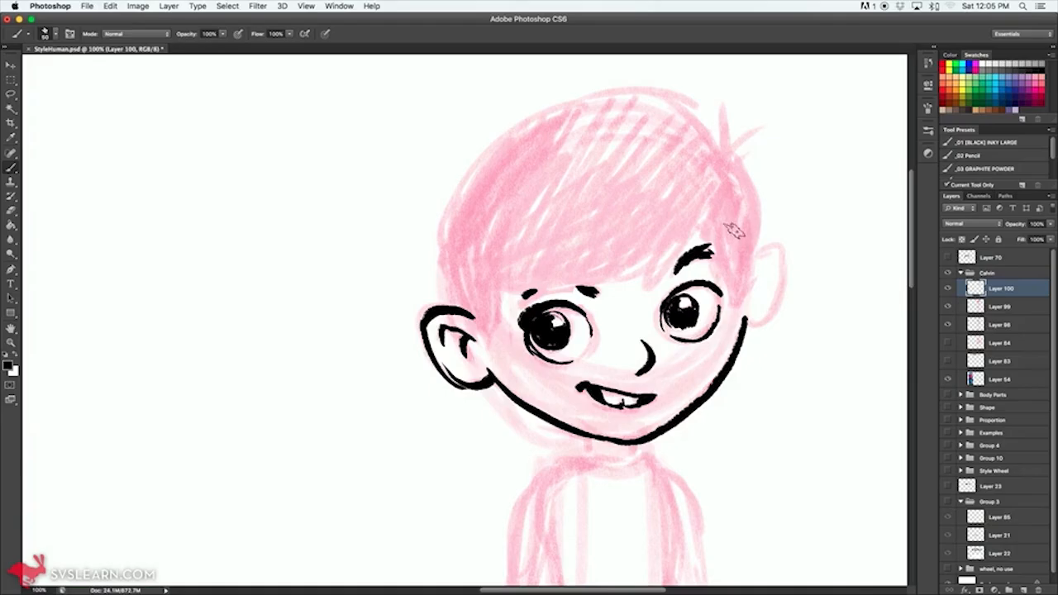
mouse_move(757, 246)
mouse_down()
mouse_move(768, 243)
mouse_move(779, 284)
mouse_move(745, 326)
mouse_up()
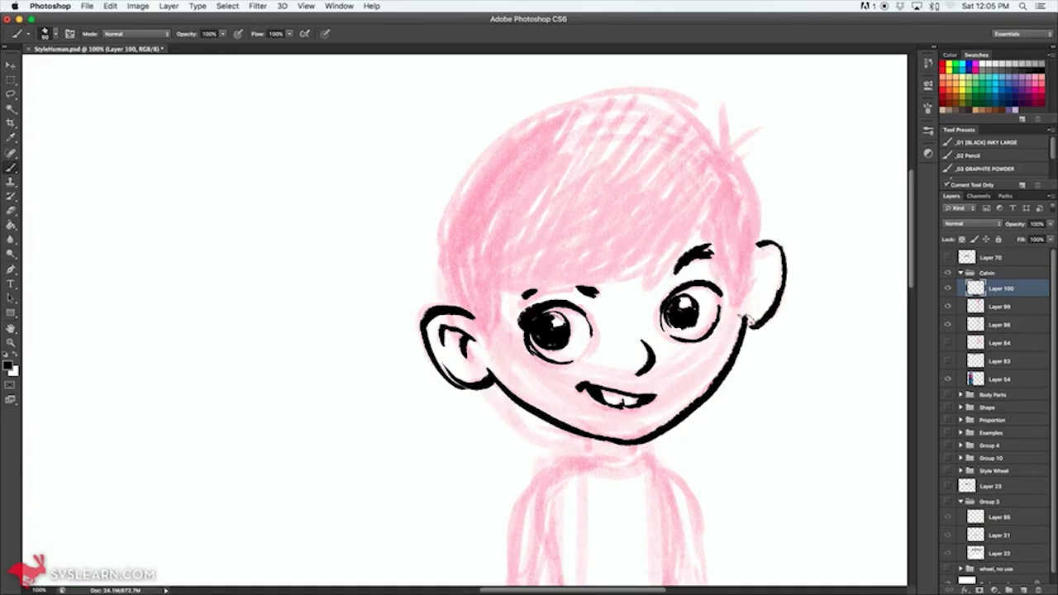
mouse_move(762, 250)
mouse_down()
mouse_move(758, 273)
mouse_move(770, 279)
mouse_up()
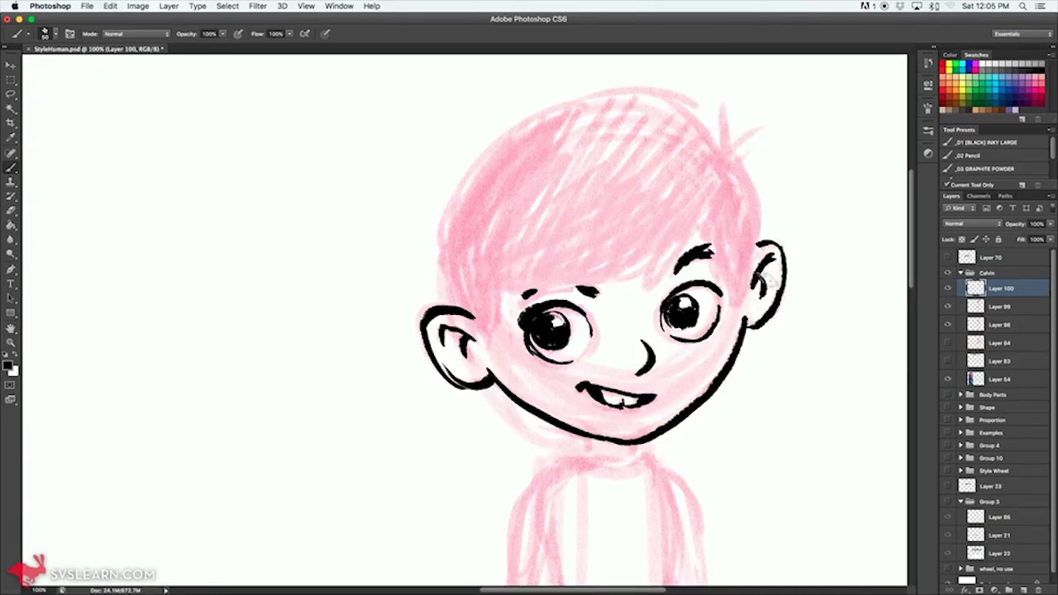
Step: Ink the hair as a mostly solid black mass with sideburns, fringe and spiky tuft, and add two short neck lines
mouse_move(501, 293)
mouse_down()
mouse_move(496, 338)
mouse_move(467, 334)
mouse_move(451, 308)
mouse_up()
drag(459, 258, 443, 314)
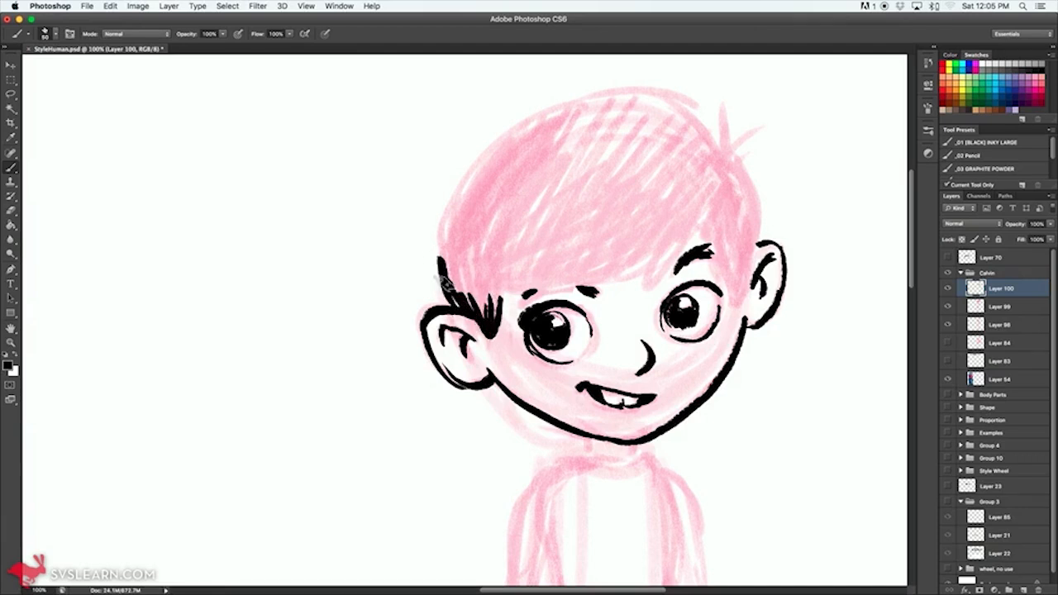
mouse_move(440, 272)
mouse_down()
mouse_move(453, 196)
mouse_move(438, 258)
mouse_move(525, 124)
mouse_move(463, 196)
mouse_move(613, 86)
mouse_move(547, 118)
mouse_move(719, 100)
mouse_move(663, 97)
mouse_move(739, 164)
mouse_move(743, 155)
mouse_move(743, 271)
mouse_move(758, 236)
mouse_move(743, 303)
mouse_move(707, 212)
mouse_move(690, 213)
mouse_move(630, 285)
mouse_move(646, 255)
mouse_move(545, 285)
mouse_move(460, 289)
mouse_move(455, 271)
mouse_move(473, 277)
mouse_move(505, 246)
mouse_move(595, 256)
mouse_move(696, 217)
mouse_move(698, 207)
mouse_move(673, 215)
mouse_move(681, 198)
mouse_move(636, 202)
mouse_move(592, 175)
mouse_move(504, 207)
mouse_move(491, 183)
mouse_move(483, 162)
mouse_move(492, 179)
mouse_move(584, 159)
mouse_move(583, 217)
mouse_move(687, 124)
mouse_move(684, 107)
mouse_move(636, 95)
mouse_move(690, 165)
mouse_move(729, 178)
mouse_move(736, 269)
mouse_move(737, 124)
mouse_up()
drag(738, 160, 758, 132)
drag(682, 435, 684, 259)
mouse_move(588, 263)
mouse_down()
mouse_move(589, 282)
mouse_move(638, 291)
mouse_up()
drag(625, 364, 684, 133)
ctrl+alt+click(667, 289)
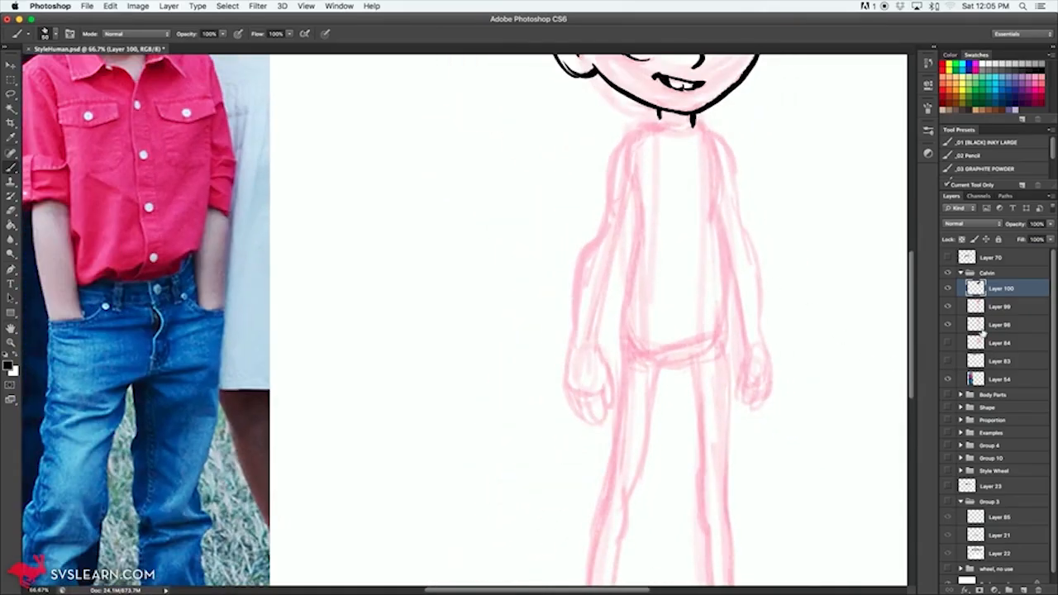
Step: Add a new layer below the ink layer and choose the _02 Pencil preset with the pinkish-red colour
click(997, 308)
click(1023, 590)
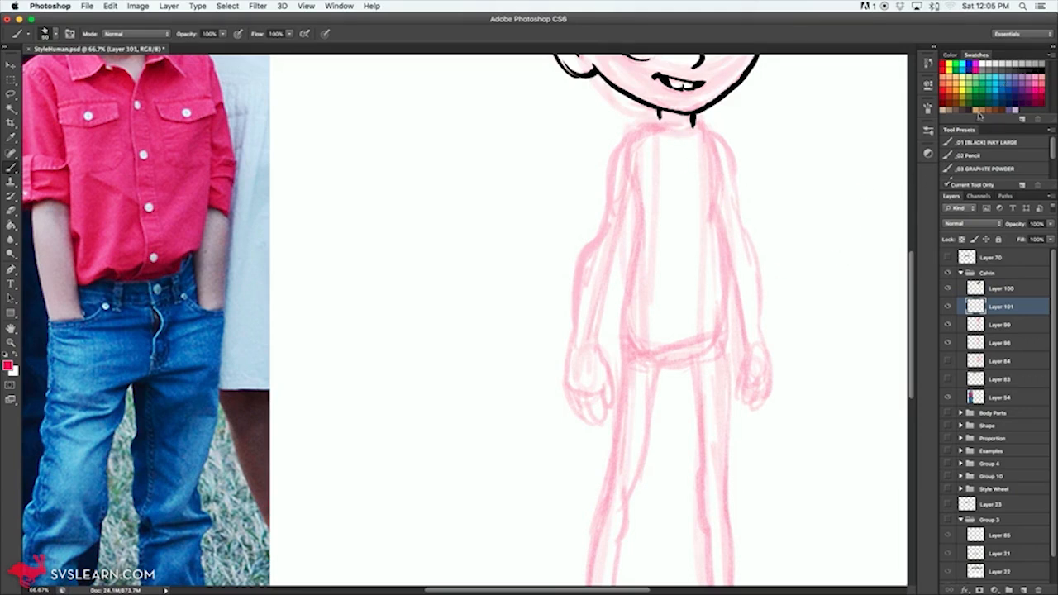
click(979, 156)
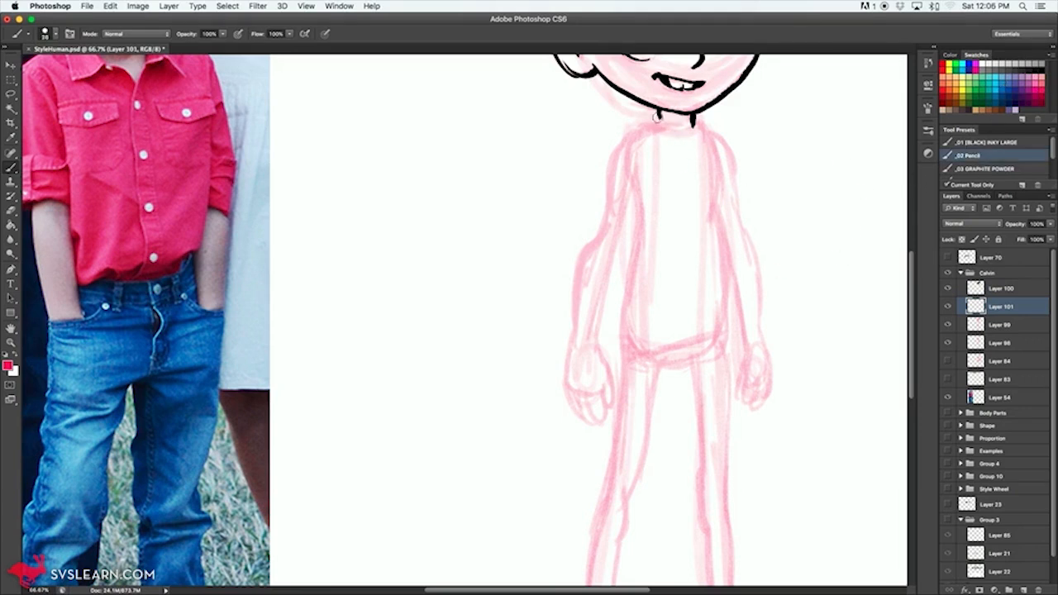
drag(660, 129, 643, 170)
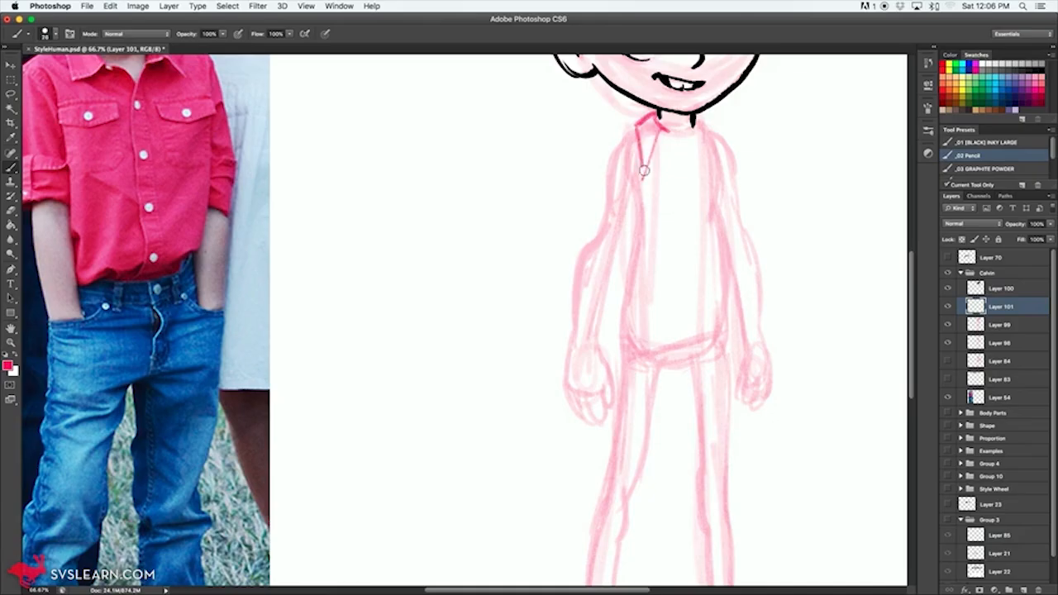
mouse_move(637, 129)
mouse_down()
mouse_move(647, 157)
mouse_move(666, 134)
mouse_move(683, 153)
mouse_move(696, 122)
mouse_up()
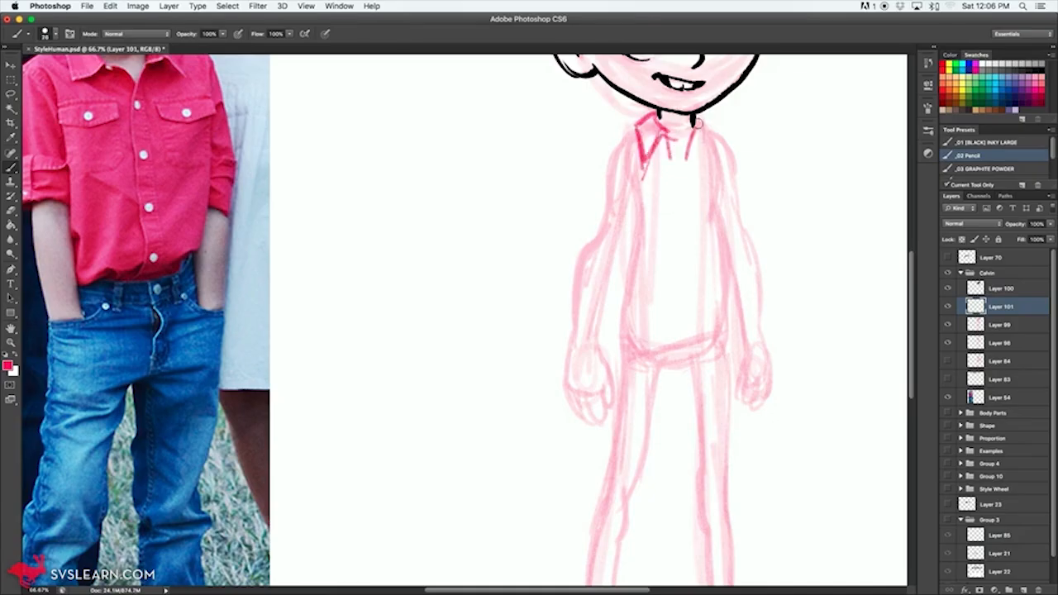
drag(648, 209, 679, 359)
key(super+z)
key(super+alt+z)
key(super+alt+z)
key(super+alt+z)
key(super+alt+z)
key(super+alt+z)
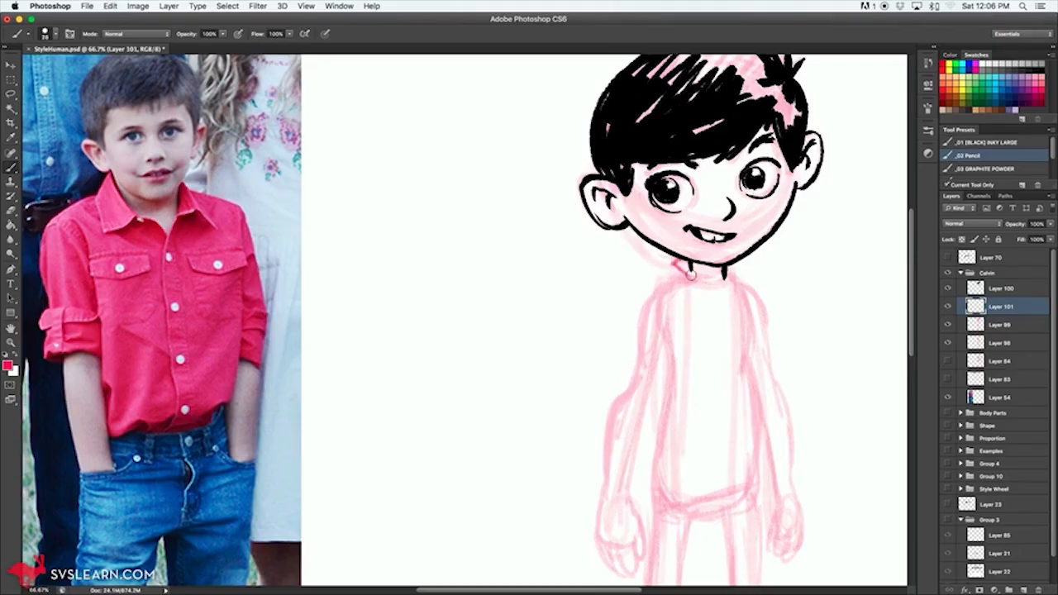
mouse_move(676, 259)
mouse_down()
mouse_move(659, 294)
mouse_move(683, 314)
mouse_up()
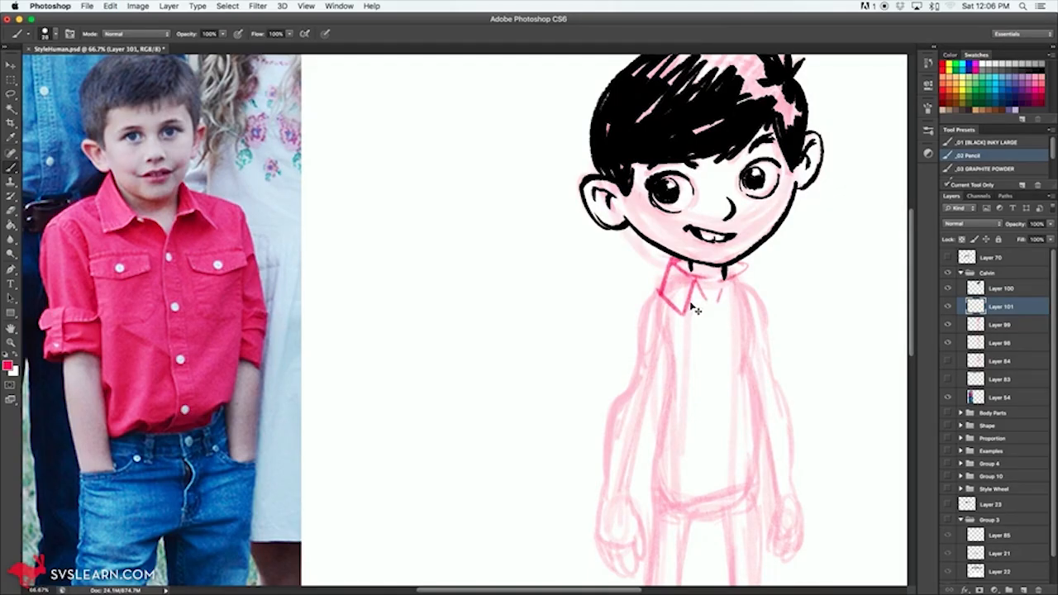
key(super+alt+z)
key(super+alt+z)
key(super+alt+z)
Step: Sketch the shirt collar around the neck with two pointed flaps and a V-shaped opening
drag(699, 276, 658, 306)
drag(673, 266, 657, 306)
mouse_move(689, 271)
mouse_down()
mouse_move(726, 289)
mouse_move(713, 325)
mouse_up()
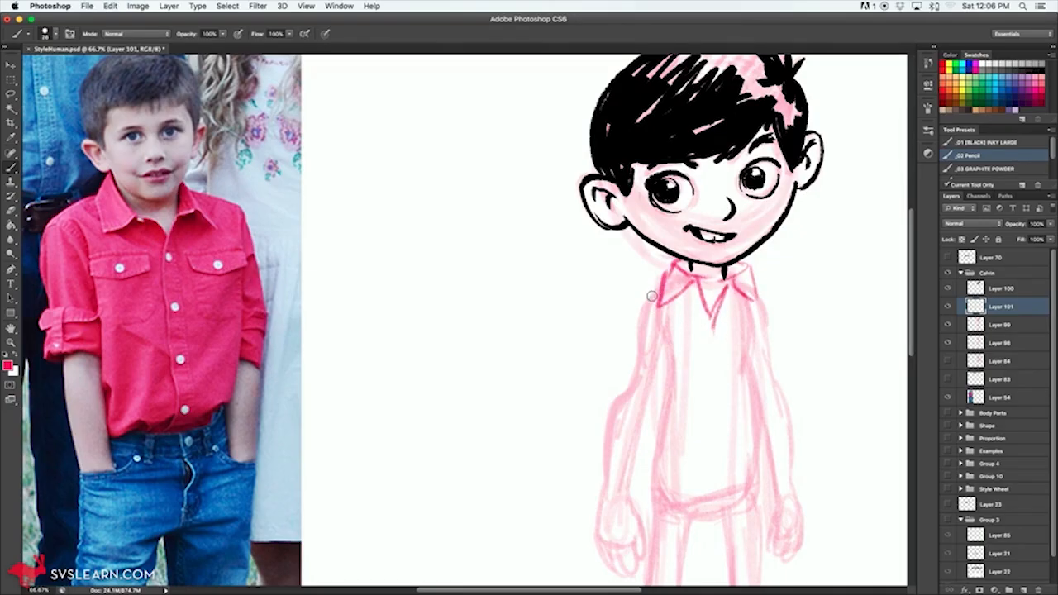
Step: Sketch the shirt over the torso with rolled-up sleeve cuffs, a curved hem and a buttoned front placket
mouse_move(660, 284)
mouse_down()
mouse_move(635, 311)
mouse_move(633, 384)
mouse_move(615, 374)
mouse_move(610, 400)
mouse_move(647, 416)
mouse_move(661, 387)
mouse_up()
drag(650, 329, 675, 394)
mouse_move(663, 351)
mouse_down()
mouse_move(672, 413)
mouse_move(661, 449)
mouse_move(693, 464)
mouse_move(760, 439)
mouse_move(750, 369)
mouse_up()
mouse_move(754, 300)
mouse_down()
mouse_move(789, 393)
mouse_move(768, 401)
mouse_move(777, 349)
mouse_up()
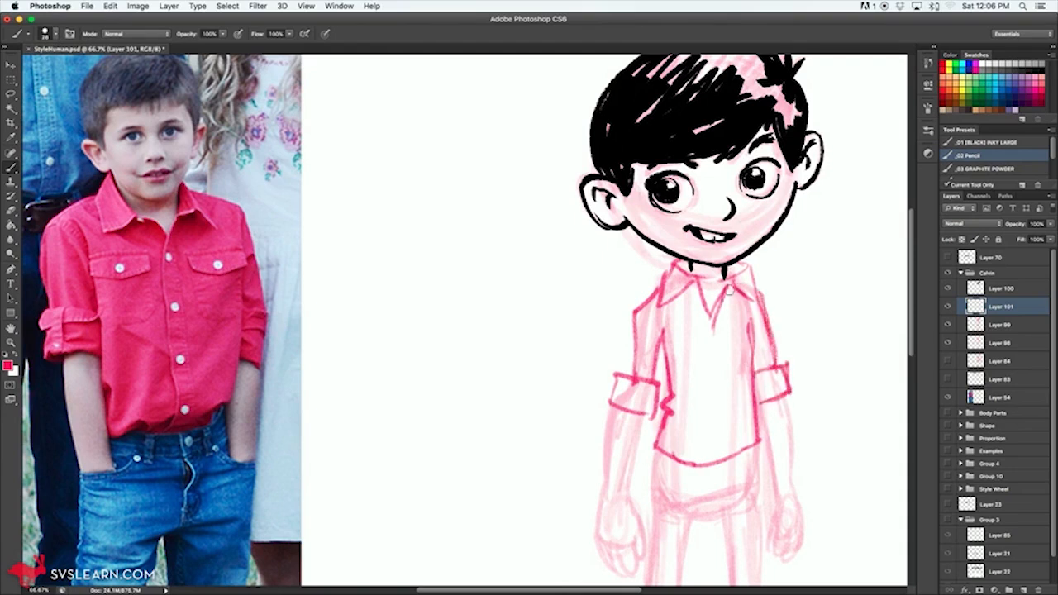
scroll(693, 276, down, 5)
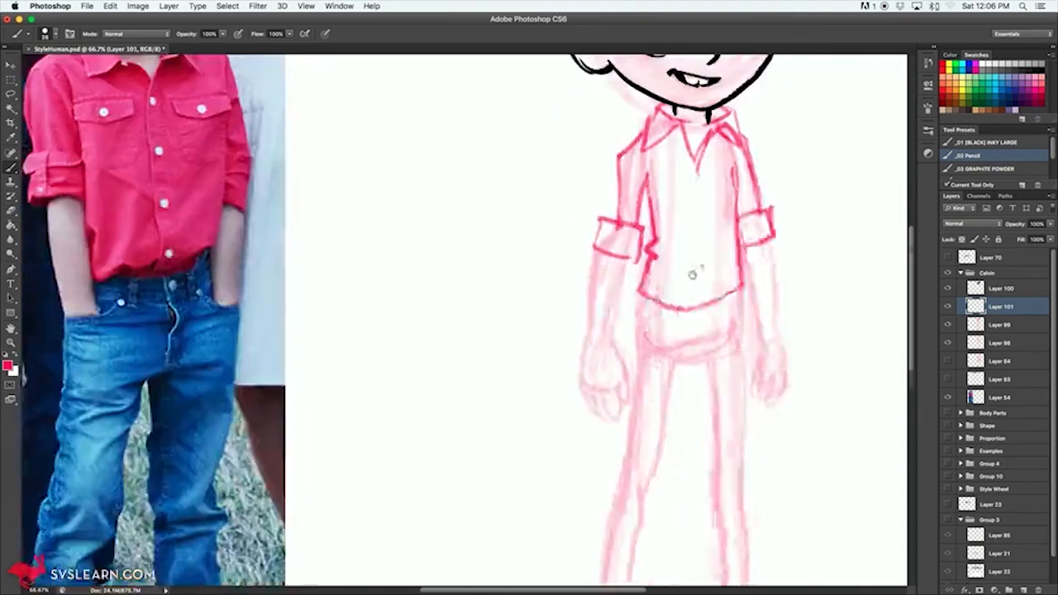
mouse_move(670, 240)
mouse_down()
mouse_move(744, 237)
mouse_move(710, 117)
mouse_move(714, 202)
mouse_up()
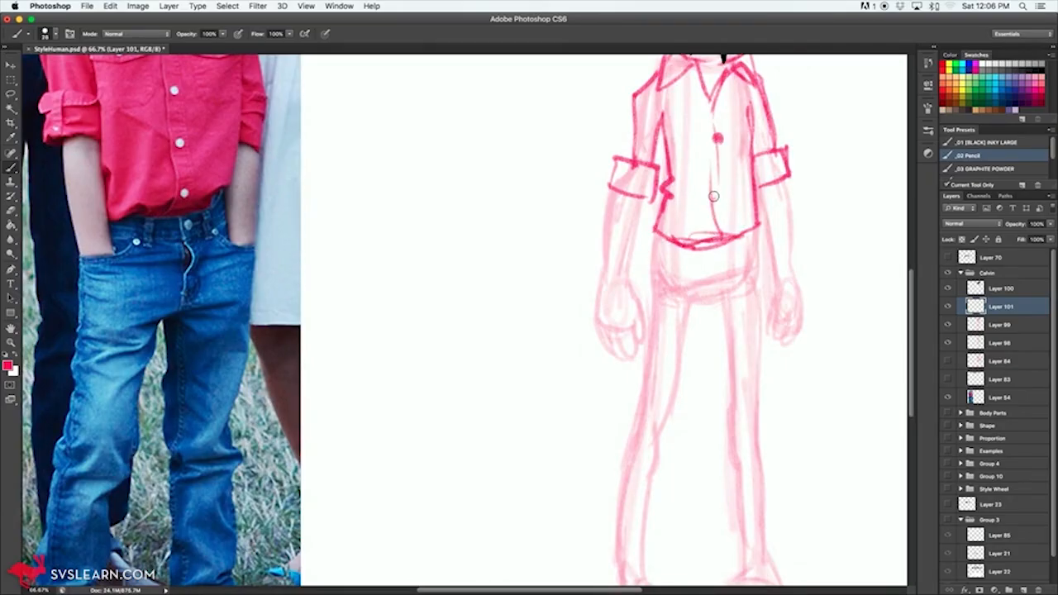
Step: Sketch the jeans over both legs, with a crotch line, wrinkled contours bunching below the knees and hems at the ankles
mouse_move(690, 308)
mouse_down()
mouse_move(728, 302)
mouse_move(692, 314)
mouse_move(697, 339)
mouse_up()
drag(654, 232, 649, 339)
scroll(661, 413, down, 4)
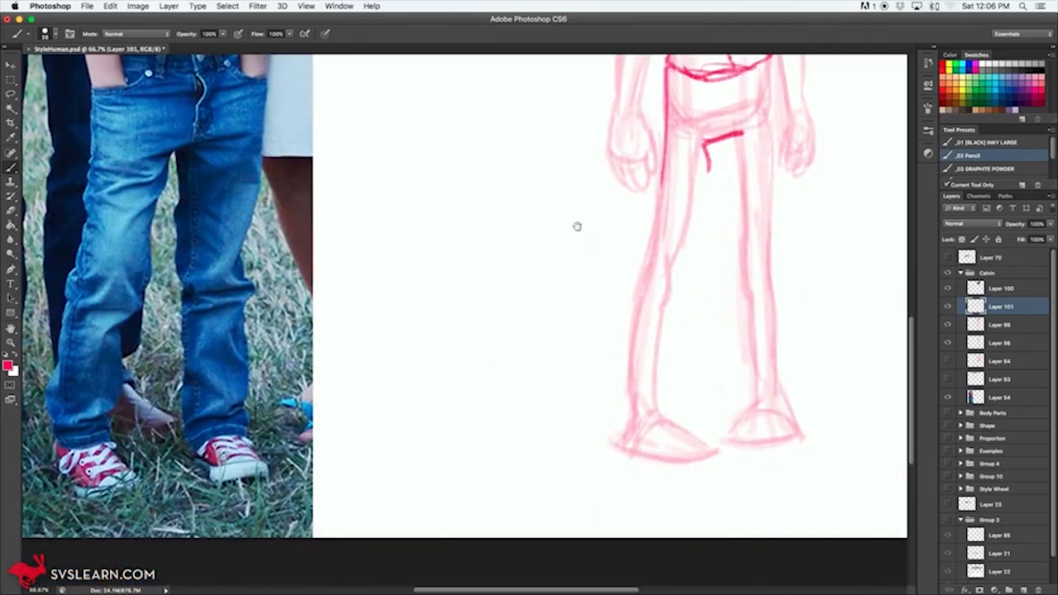
scroll(577, 227, up, 8)
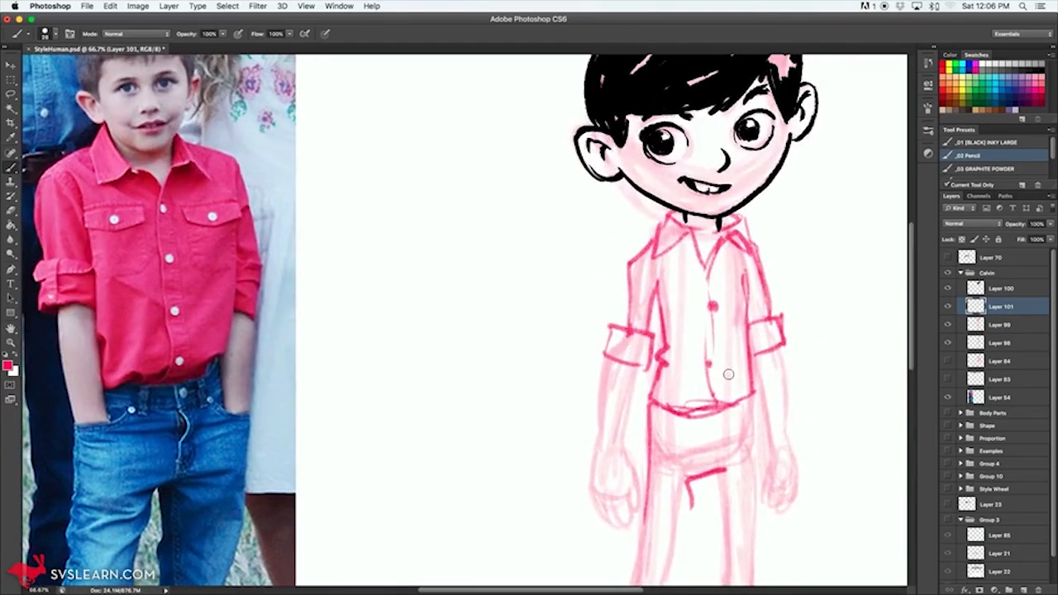
scroll(728, 375, down, 6)
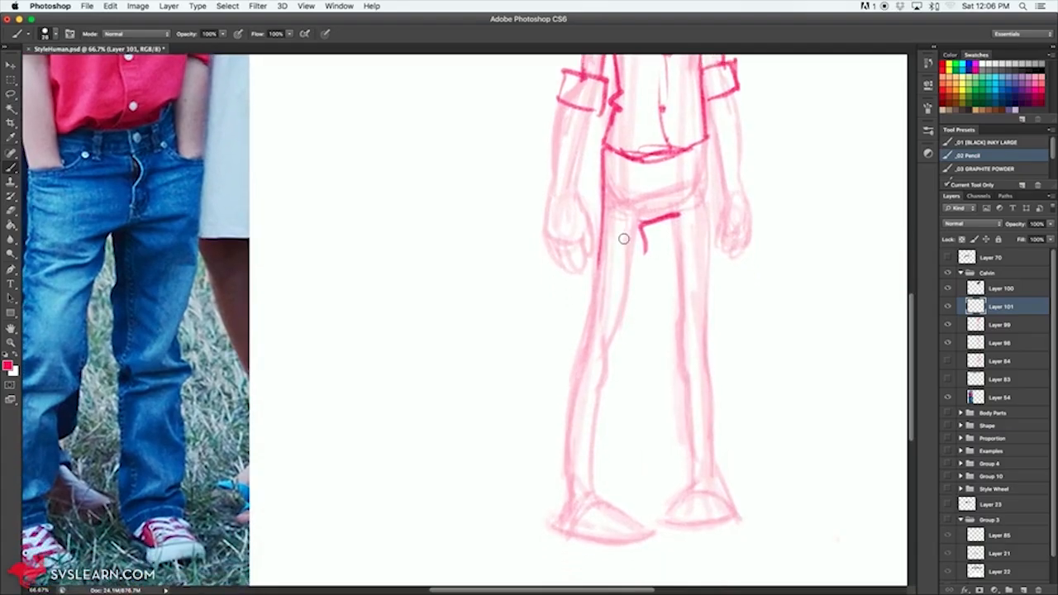
mouse_move(648, 233)
mouse_down()
mouse_move(637, 359)
mouse_move(615, 405)
mouse_up()
drag(592, 263, 558, 456)
drag(615, 407, 616, 487)
mouse_move(554, 448)
mouse_down()
mouse_move(555, 517)
mouse_move(621, 484)
mouse_move(571, 478)
mouse_move(615, 462)
mouse_move(570, 483)
mouse_move(552, 474)
mouse_move(583, 343)
mouse_up()
drag(625, 381, 620, 453)
mouse_move(671, 220)
mouse_down()
mouse_move(683, 437)
mouse_move(671, 460)
mouse_move(729, 486)
mouse_up()
mouse_move(704, 236)
mouse_down()
mouse_move(708, 165)
mouse_move(714, 394)
mouse_move(736, 460)
mouse_move(708, 227)
mouse_up()
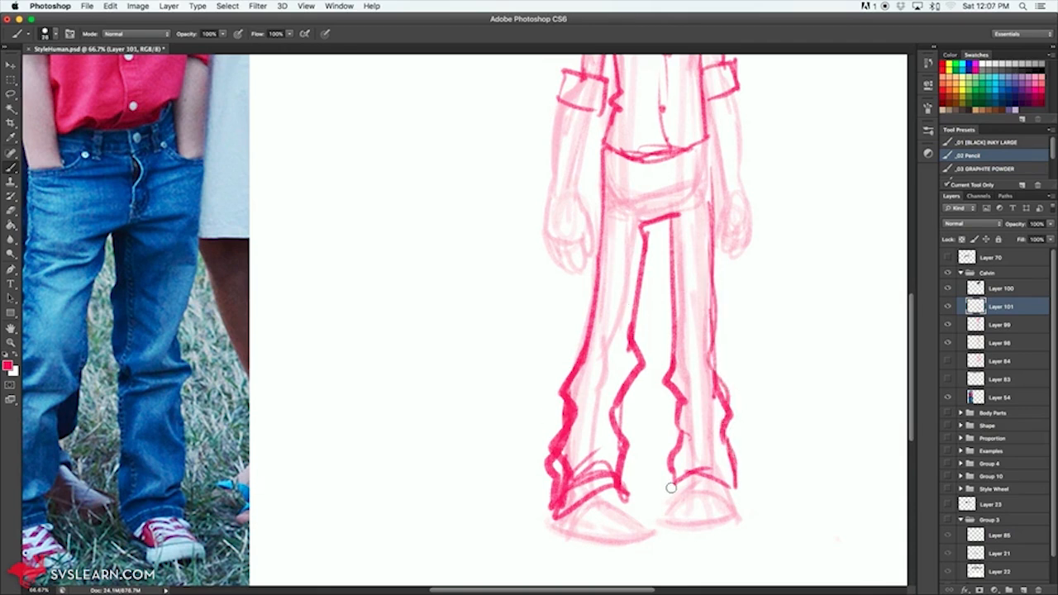
Step: Sketch the right shoe below the trouser hem with a rounded toe cap and a sole
drag(673, 490, 711, 481)
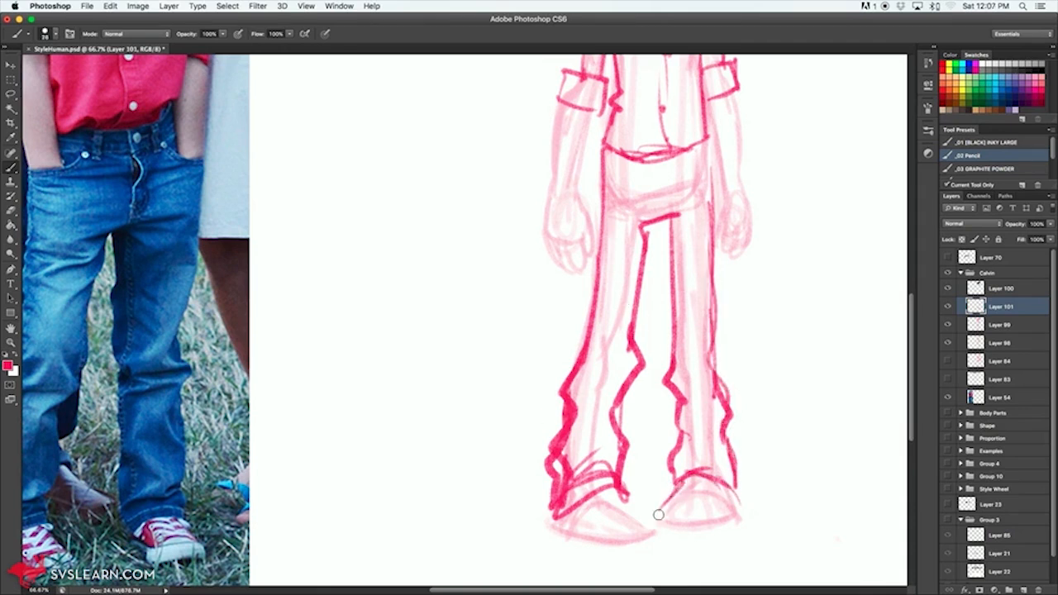
mouse_move(659, 507)
mouse_down()
mouse_move(724, 522)
mouse_move(725, 509)
mouse_up()
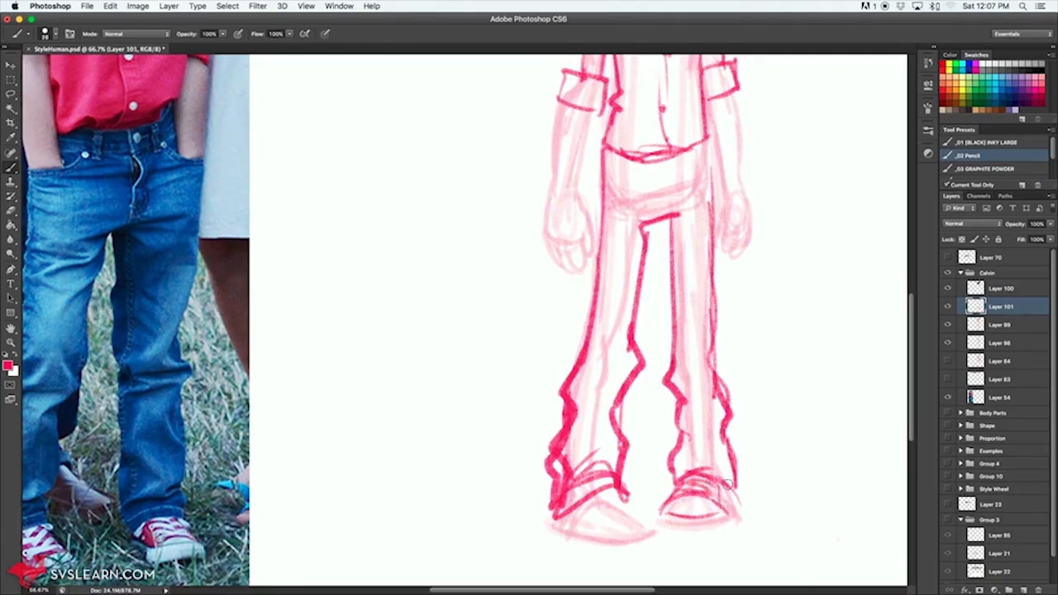
mouse_move(660, 515)
mouse_down()
mouse_move(702, 533)
mouse_move(722, 509)
mouse_up()
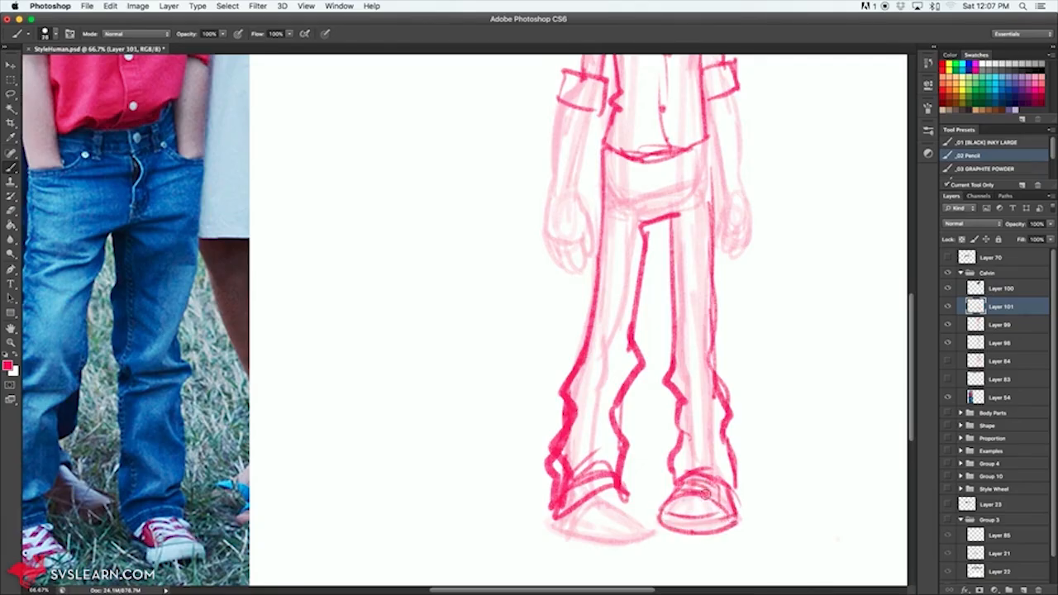
Step: Sketch the left shoe with its laces and sole, and outline both forearms below the rolled sleeve cuffs
mouse_move(613, 519)
mouse_down()
mouse_move(661, 524)
mouse_move(598, 534)
mouse_move(628, 500)
mouse_move(587, 516)
mouse_move(603, 541)
mouse_move(654, 535)
mouse_up()
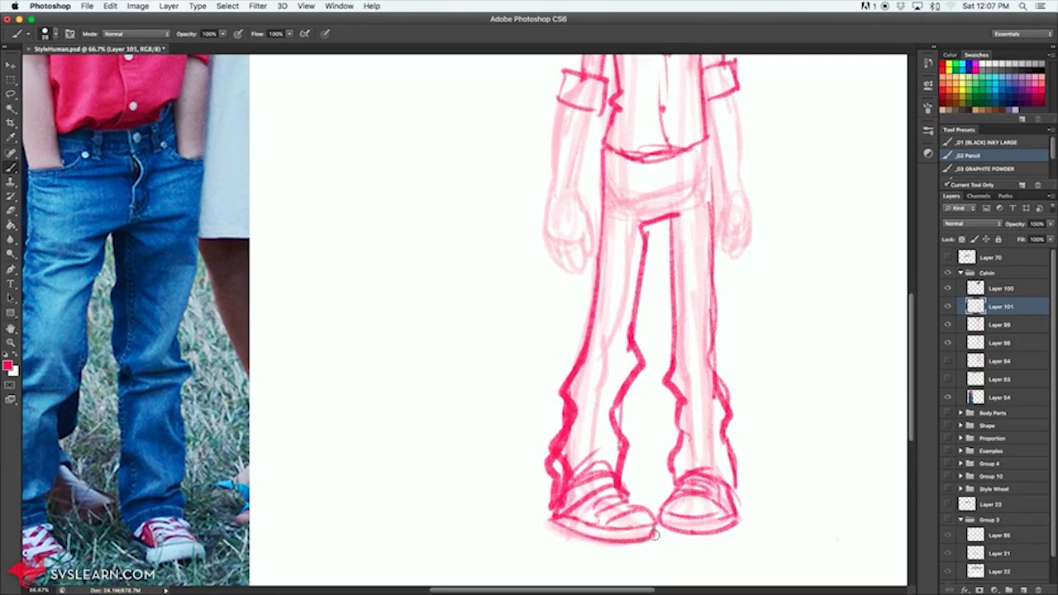
drag(728, 278, 737, 463)
mouse_move(573, 281)
mouse_down()
mouse_move(563, 329)
mouse_move(602, 328)
mouse_move(582, 385)
mouse_up()
drag(565, 304, 558, 378)
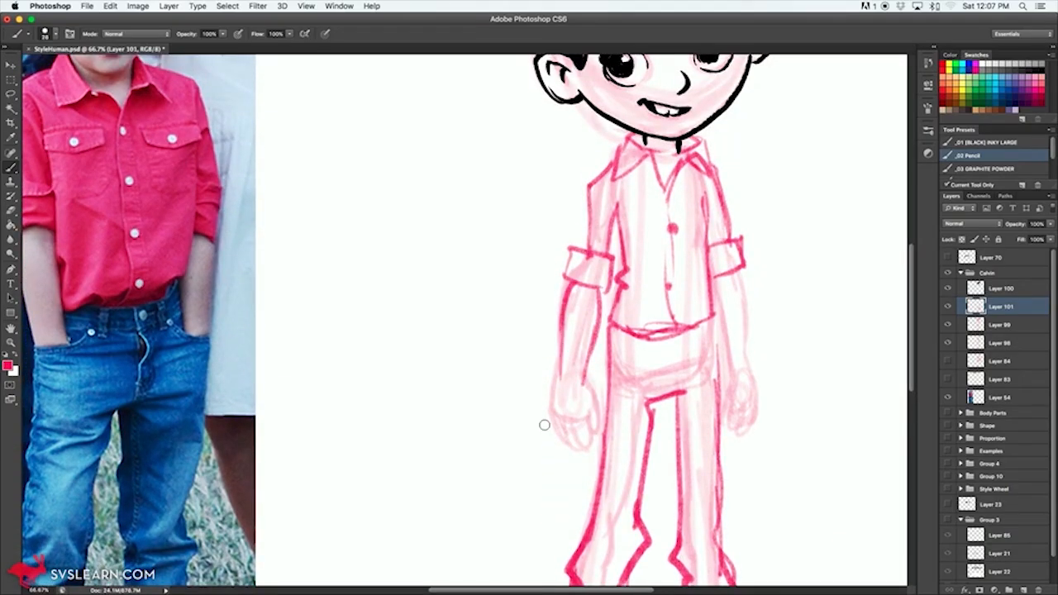
drag(742, 289, 747, 366)
drag(728, 308, 716, 374)
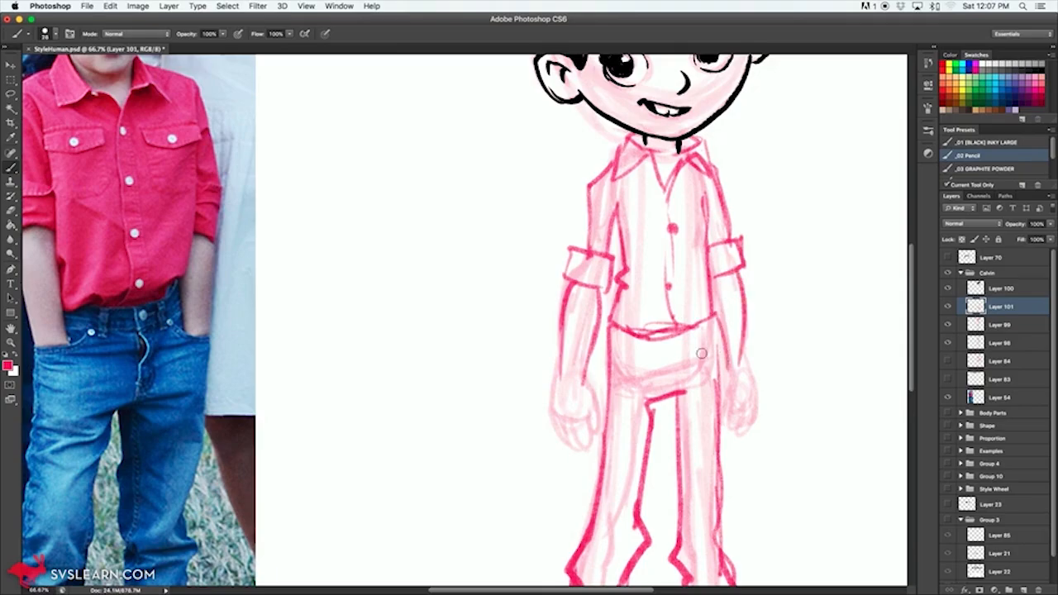
Step: Sketch the front pockets, belt loops and fly on the jeans below the shirt hem
mouse_move(678, 340)
mouse_down()
mouse_move(677, 362)
mouse_move(604, 360)
mouse_up()
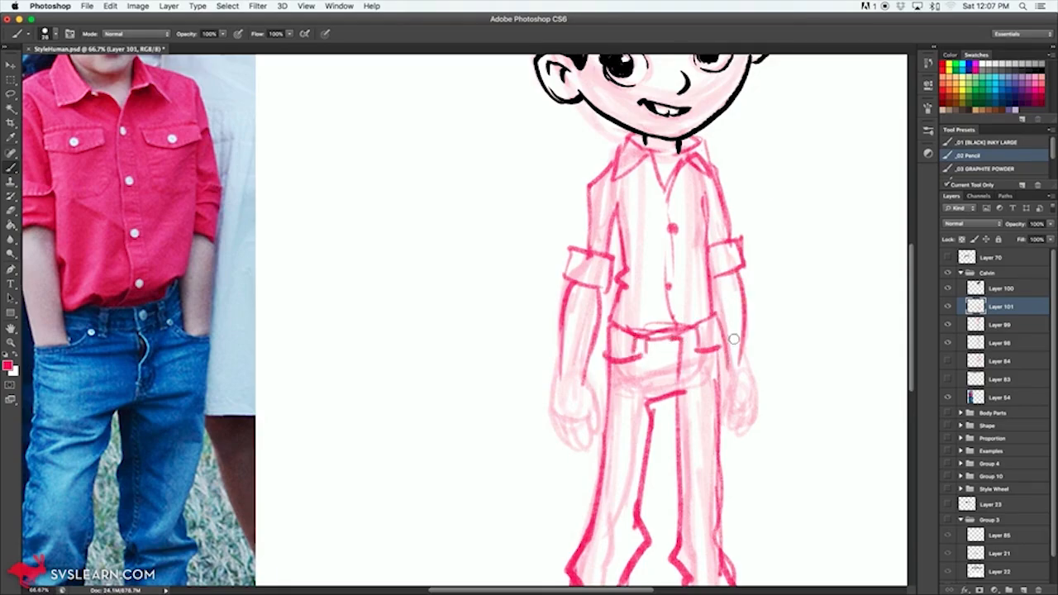
key(ctrl+minus)
key(ctrl+minus)
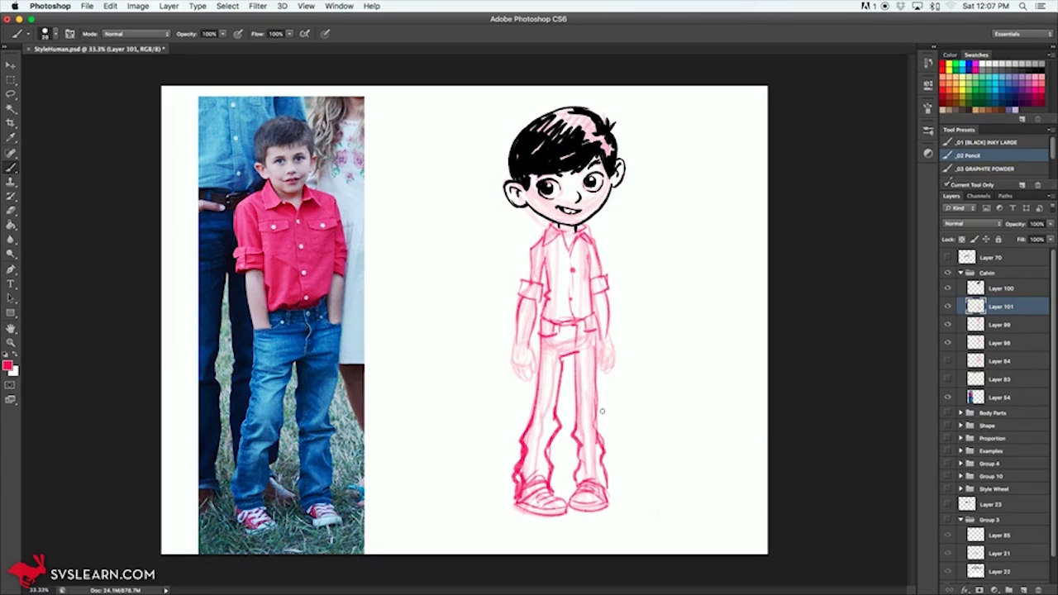
Step: Ink the shirt collar on Layer 100 with a reduced _01 [BLACK] INKY LARGE brush, drawing two pointed flaps and the V-shaped opening
click(1001, 291)
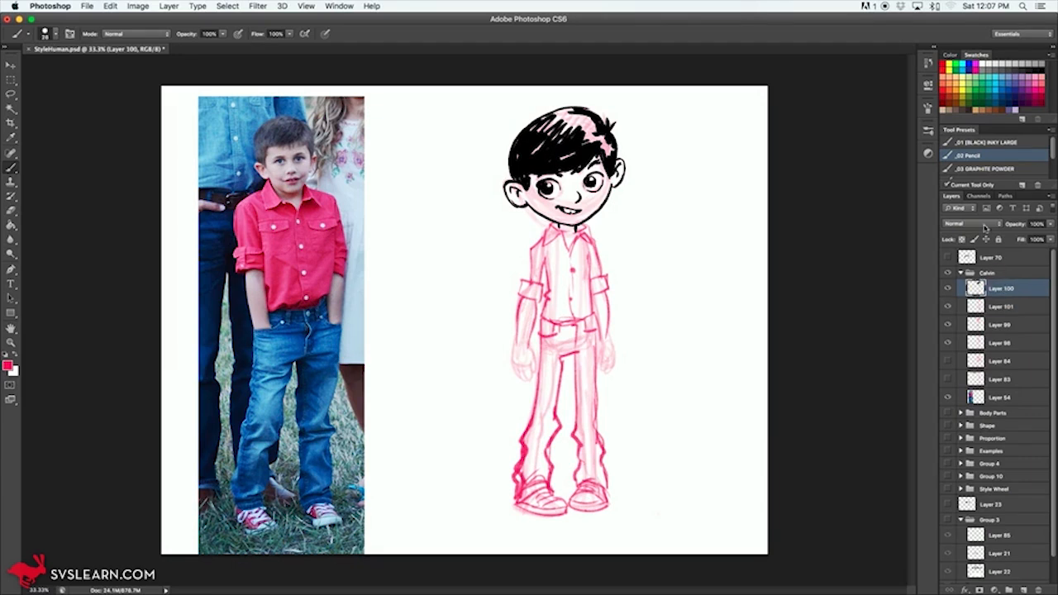
click(996, 142)
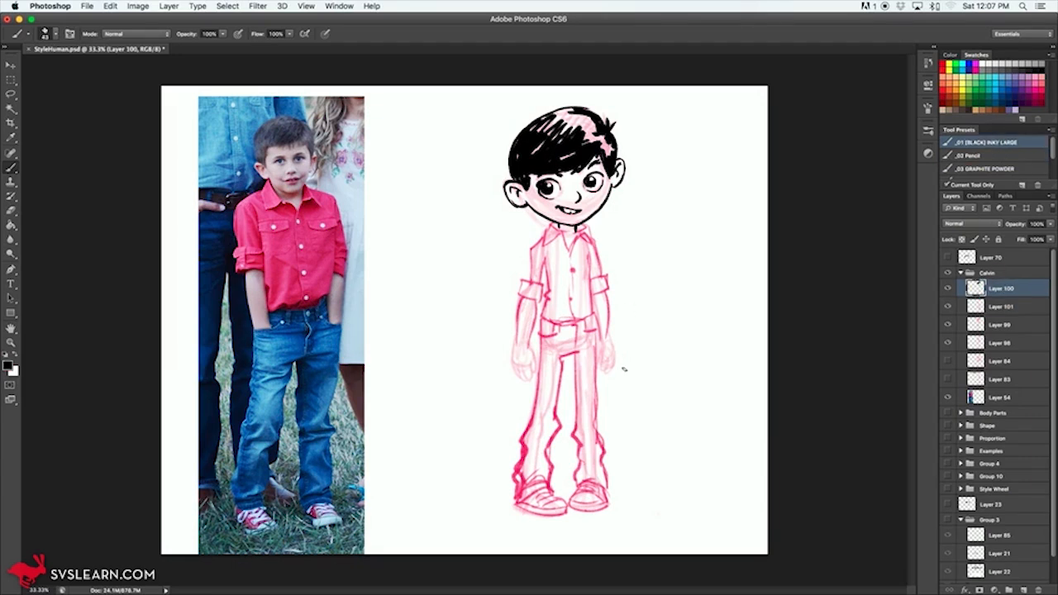
scroll(583, 252, up, 3)
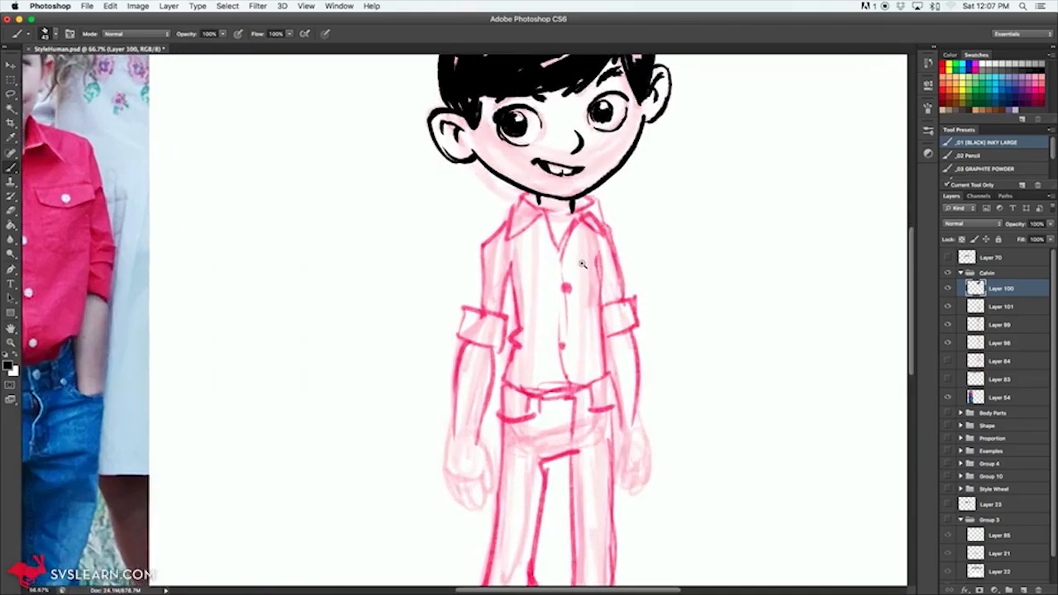
mouse_move(507, 156)
mouse_down()
mouse_move(512, 172)
mouse_move(547, 191)
mouse_move(553, 239)
mouse_up()
mouse_move(537, 192)
mouse_down()
mouse_move(483, 233)
mouse_move(496, 173)
mouse_up()
key(bracketleft)
key(bracketleft)
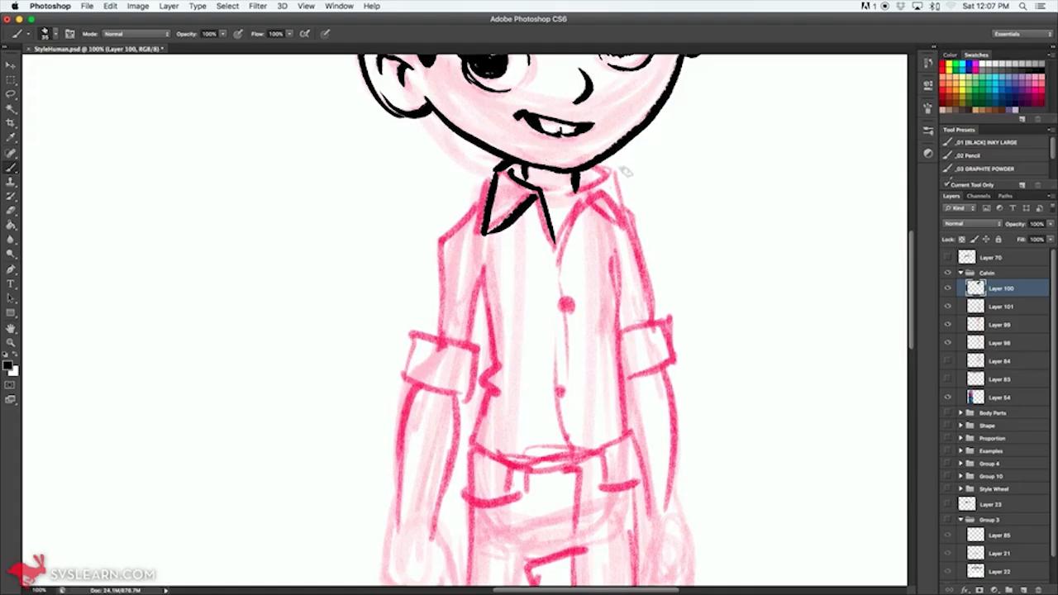
mouse_move(553, 230)
mouse_down()
mouse_move(572, 274)
mouse_move(586, 189)
mouse_move(615, 190)
mouse_up()
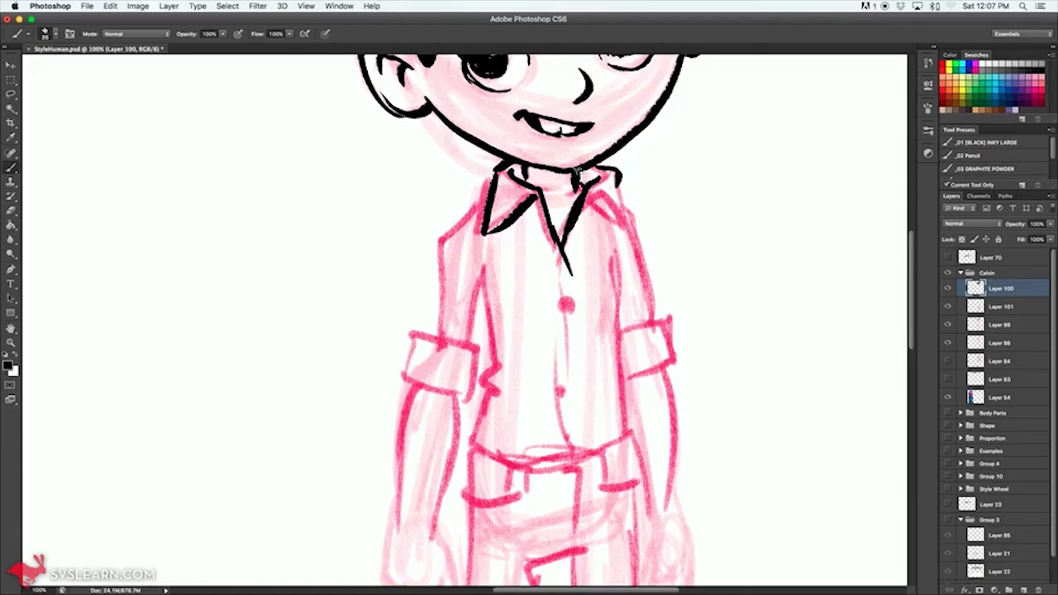
drag(620, 237, 615, 180)
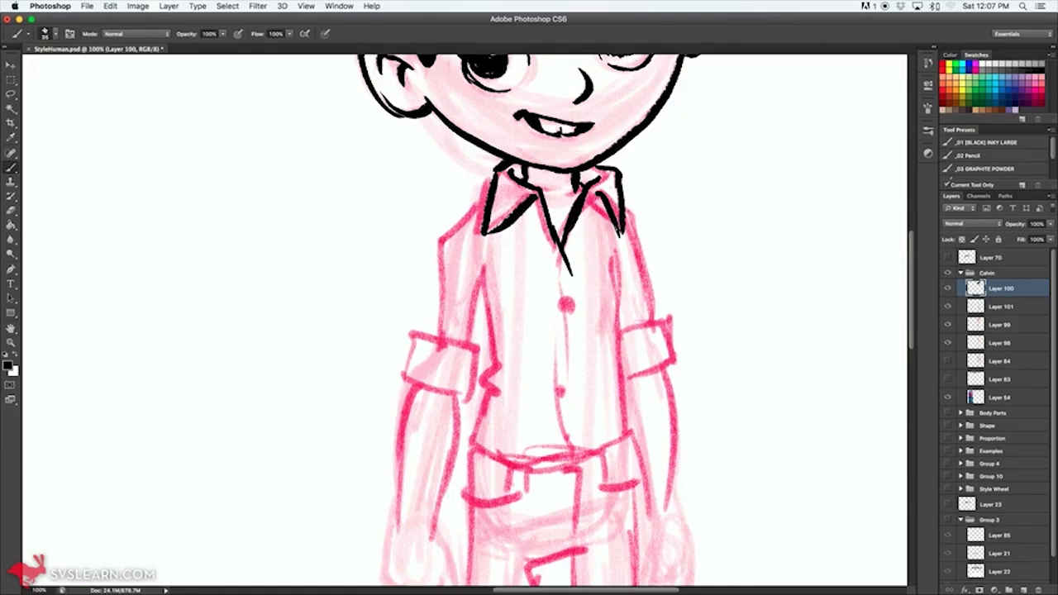
Step: Ink the left sleeve with its rolled cuff and the shirt body with its sides, front placket and curved hem
mouse_move(494, 195)
mouse_down()
mouse_move(439, 245)
mouse_move(444, 291)
mouse_move(428, 337)
mouse_up()
mouse_move(481, 266)
mouse_down()
mouse_move(469, 343)
mouse_move(427, 334)
mouse_move(411, 365)
mouse_move(467, 395)
mouse_move(483, 376)
mouse_move(476, 340)
mouse_up()
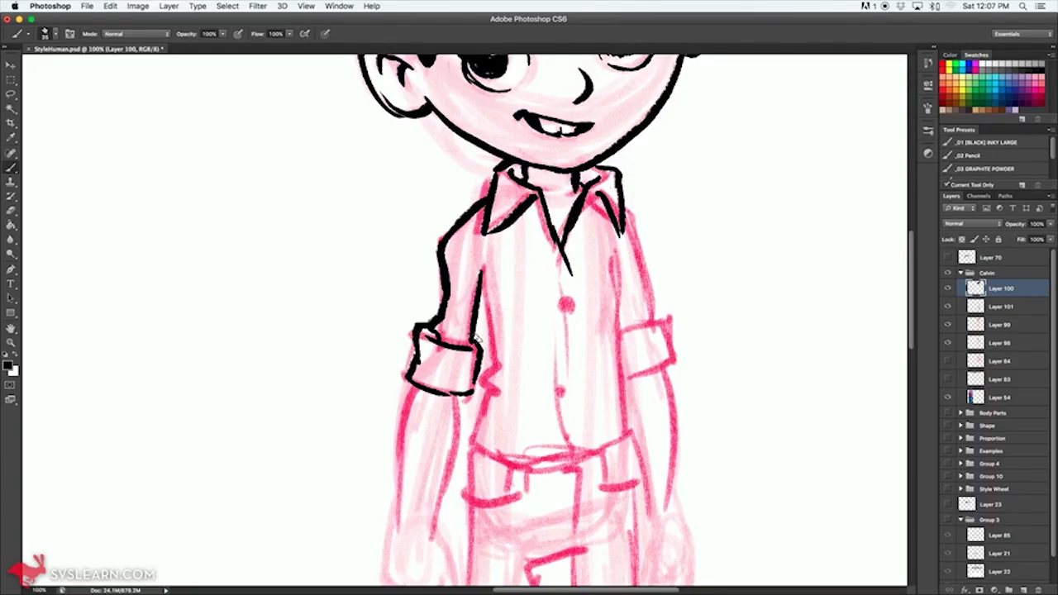
mouse_move(485, 279)
mouse_down()
mouse_move(498, 391)
mouse_move(473, 431)
mouse_move(547, 474)
mouse_move(631, 436)
mouse_move(626, 367)
mouse_move(608, 332)
mouse_move(620, 322)
mouse_move(611, 299)
mouse_move(573, 326)
mouse_move(572, 459)
mouse_up()
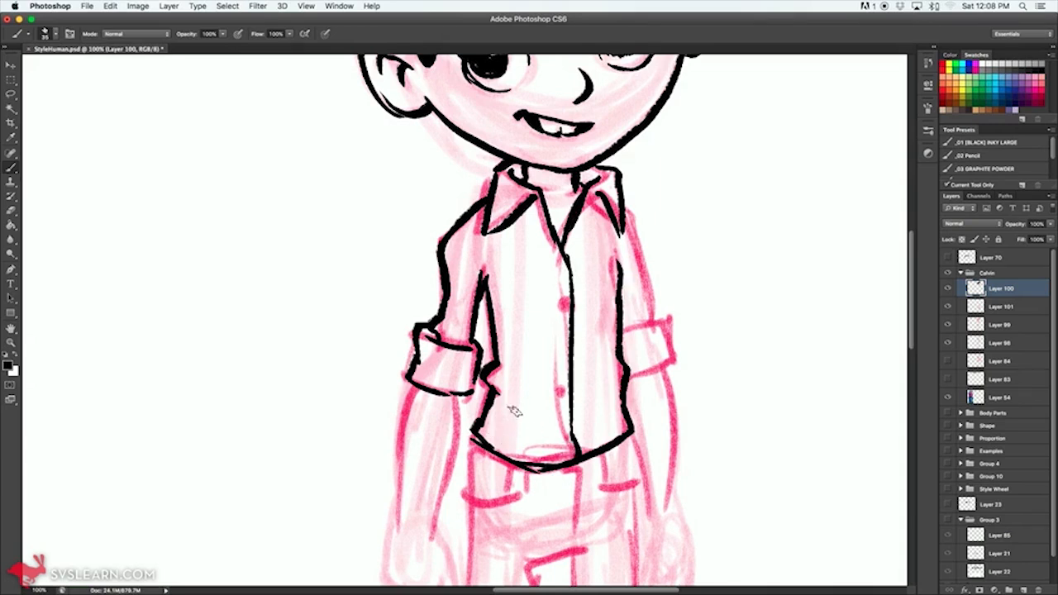
Step: Ink the shirt's lower fold lines and placket buttons, plus the right sleeve with its rolled cuff
drag(503, 397, 556, 428)
mouse_move(486, 432)
mouse_down()
mouse_move(635, 433)
mouse_move(579, 458)
mouse_move(625, 432)
mouse_up()
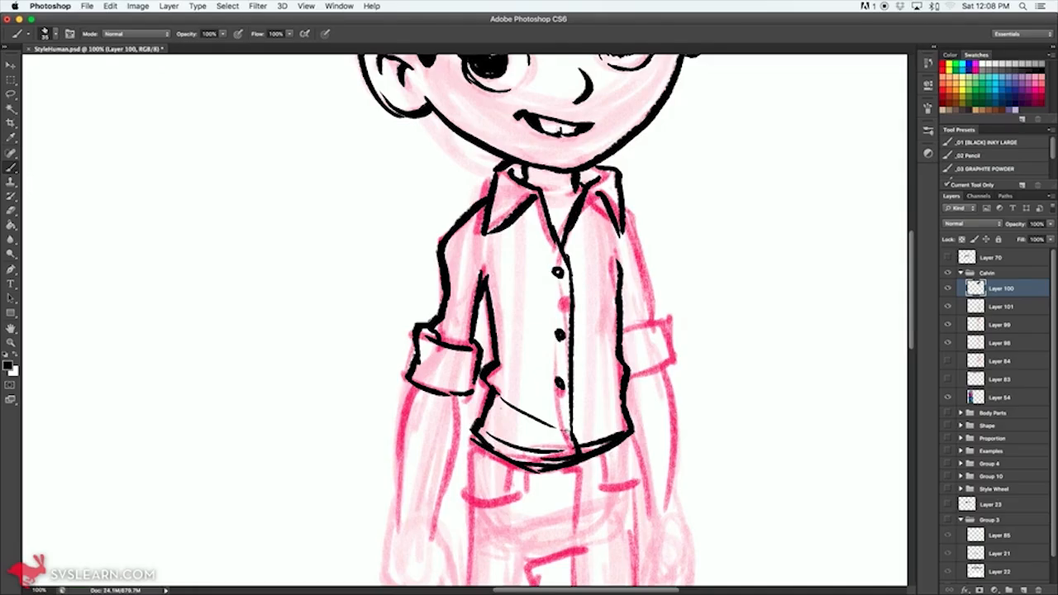
mouse_move(628, 201)
mouse_down()
mouse_move(661, 310)
mouse_move(618, 335)
mouse_move(645, 339)
mouse_move(662, 321)
mouse_move(684, 371)
mouse_move(651, 386)
mouse_up()
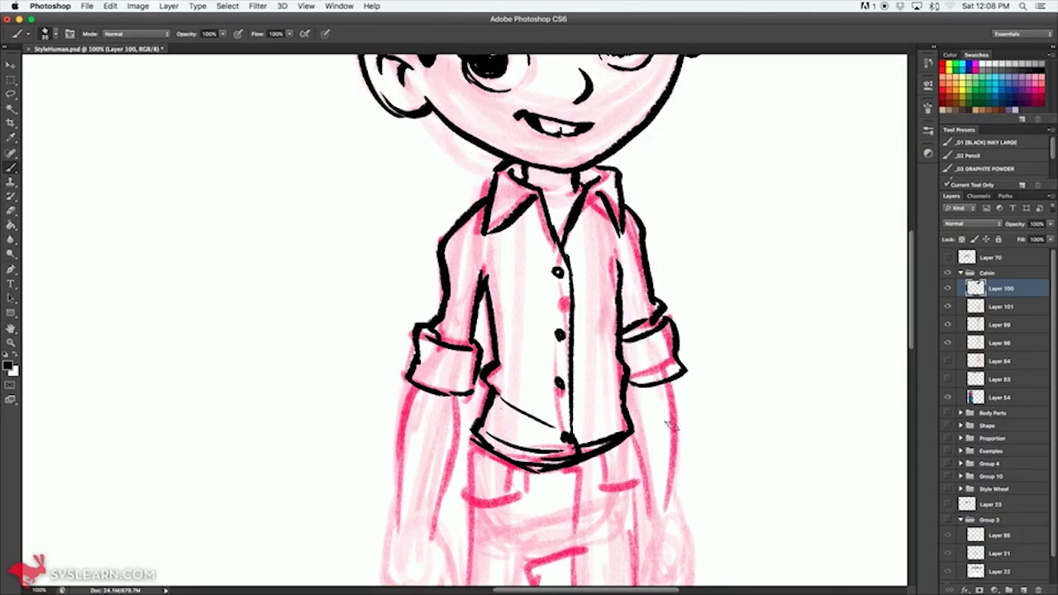
Step: Ink the right forearm's outer line and the top of the jeans with pockets, belt loops, fly, crotch line and upper leg edges
scroll(686, 397, down, 5)
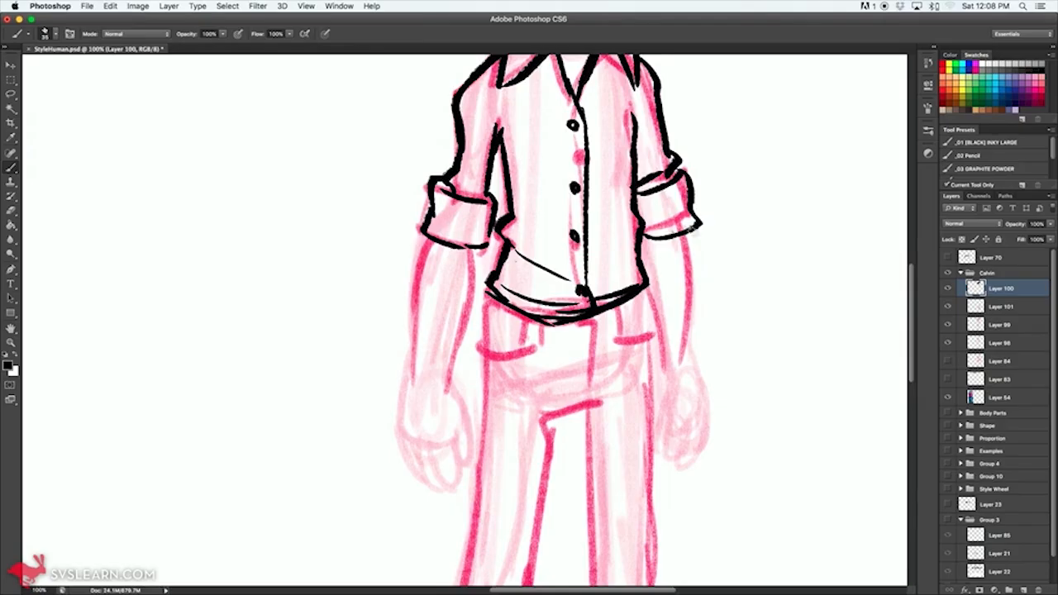
mouse_move(691, 232)
mouse_down()
mouse_move(692, 284)
mouse_move(680, 274)
mouse_move(651, 337)
mouse_up()
mouse_move(612, 308)
mouse_down()
mouse_move(650, 330)
mouse_move(632, 319)
mouse_move(596, 330)
mouse_move(518, 328)
mouse_move(609, 332)
mouse_up()
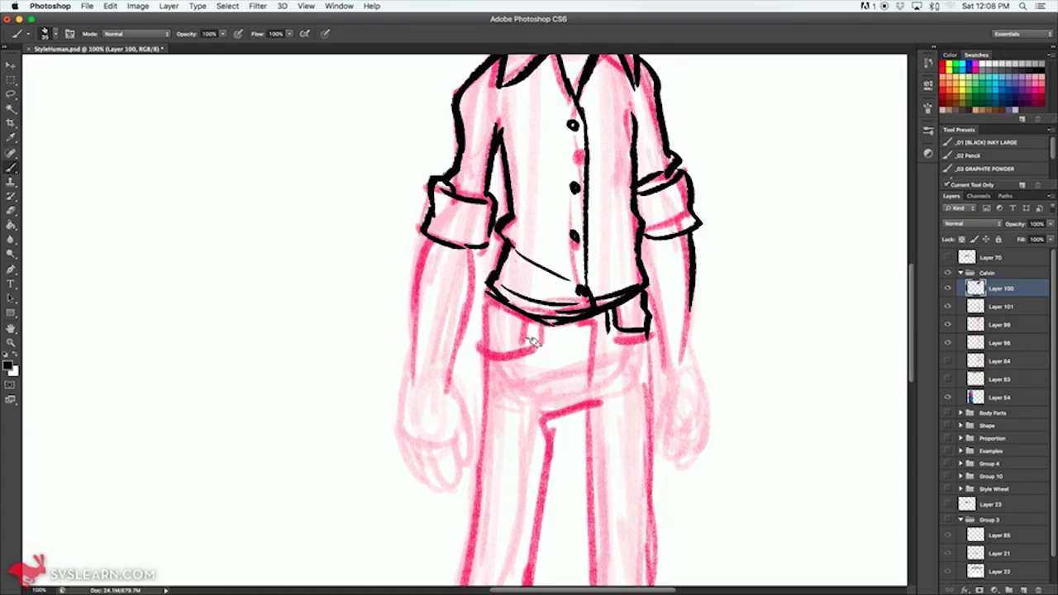
drag(534, 321, 535, 342)
drag(535, 341, 495, 341)
drag(493, 297, 480, 456)
mouse_move(547, 487)
mouse_down()
mouse_move(554, 414)
mouse_move(620, 394)
mouse_move(589, 446)
mouse_move(589, 495)
mouse_up()
drag(653, 332, 650, 449)
mouse_move(591, 320)
mouse_down()
mouse_move(589, 390)
mouse_move(570, 395)
mouse_up()
Step: Ink the left trouser leg along both edges, with bunched wrinkles below the knee and a curved fold above the shoe
scroll(659, 442, down, 8)
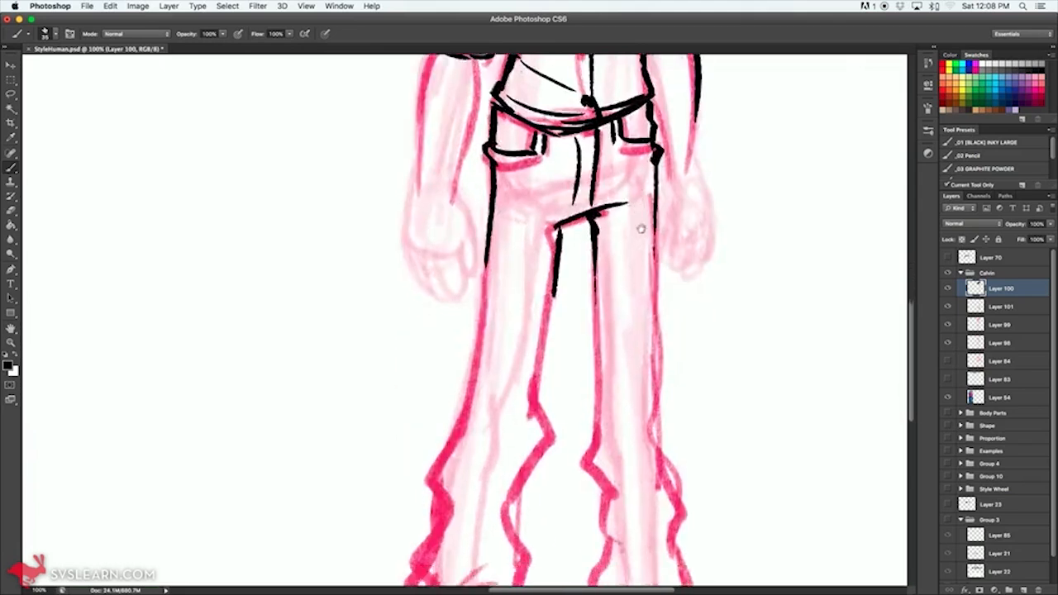
mouse_move(552, 198)
mouse_down()
mouse_move(532, 357)
mouse_move(553, 398)
mouse_move(519, 450)
mouse_move(522, 436)
mouse_move(516, 478)
mouse_move(499, 448)
mouse_move(519, 492)
mouse_up()
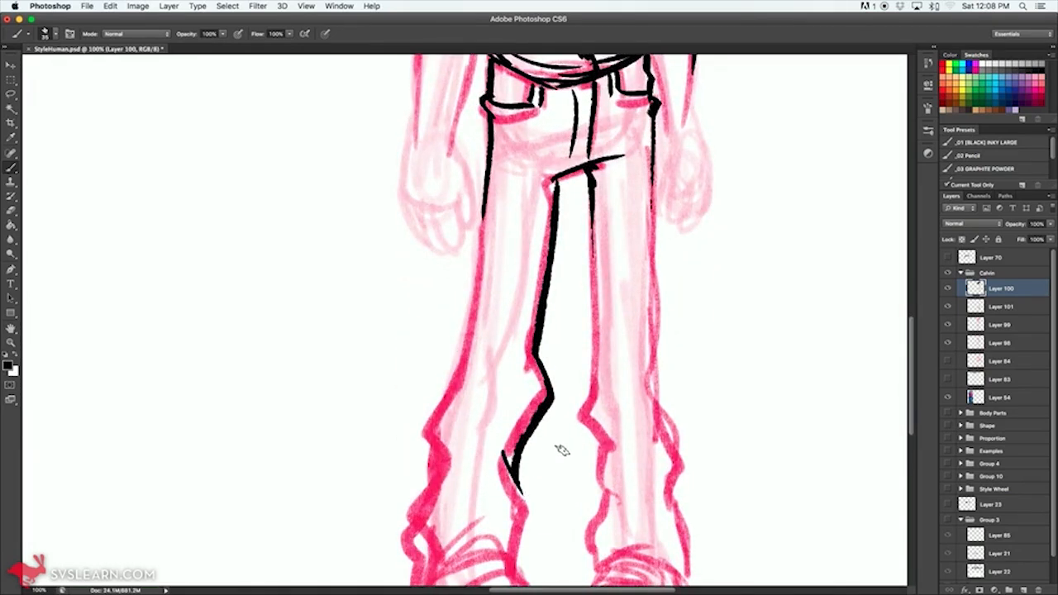
key(super+z)
drag(545, 438, 624, 410)
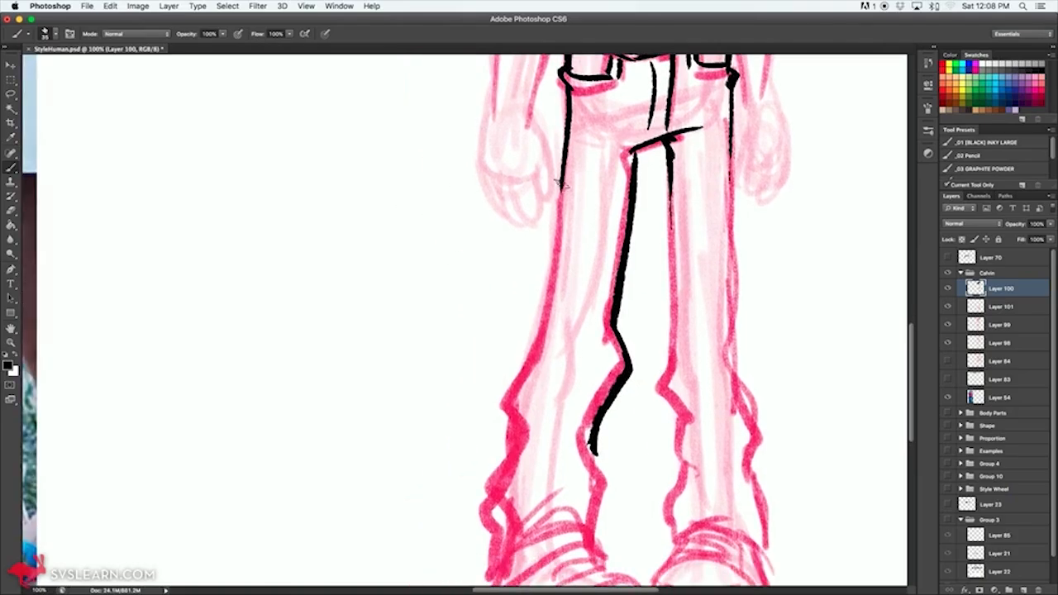
drag(563, 175, 535, 323)
mouse_move(549, 273)
mouse_down()
mouse_move(490, 505)
mouse_move(495, 538)
mouse_move(586, 484)
mouse_up()
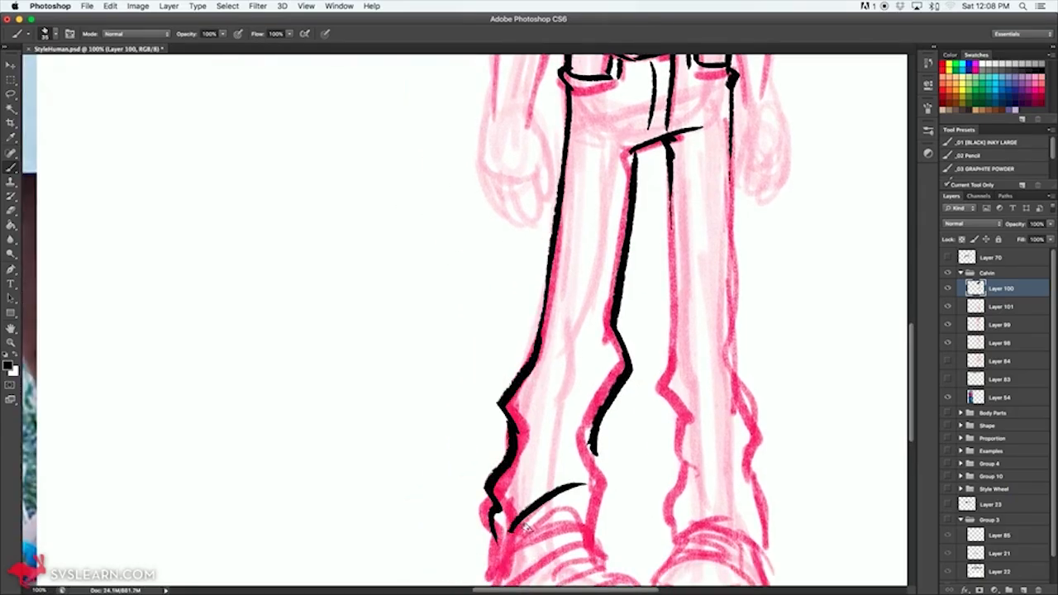
drag(512, 531, 586, 509)
mouse_move(532, 450)
mouse_down()
mouse_move(562, 442)
mouse_move(601, 496)
mouse_move(600, 533)
mouse_up()
Step: Ink the left trouser hem and both shoes with their laces, rounded toe caps and soles
scroll(600, 529, down, 4)
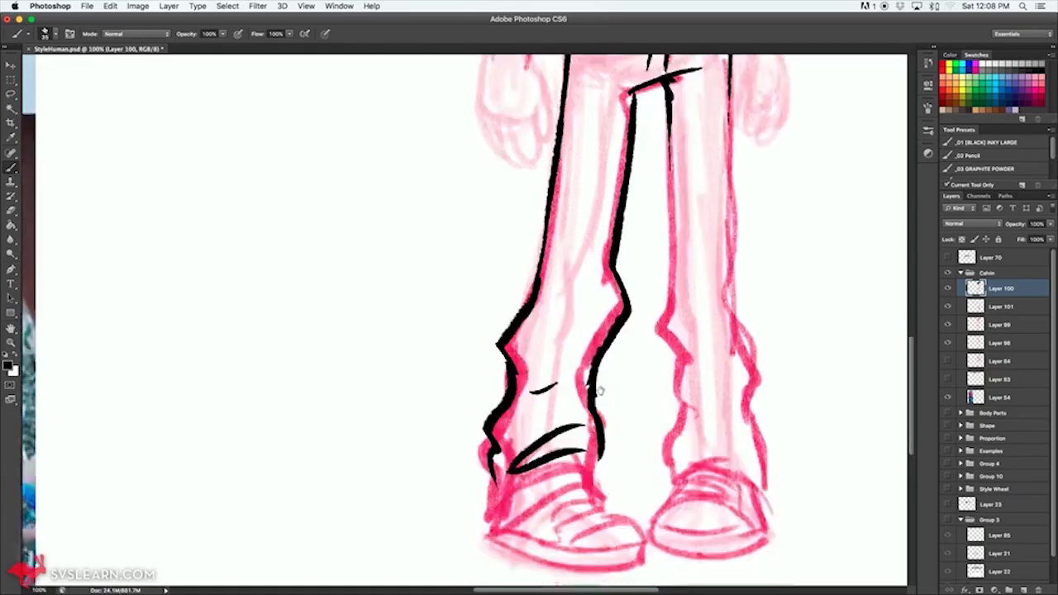
drag(499, 398, 502, 450)
mouse_move(503, 449)
mouse_down()
mouse_move(570, 411)
mouse_move(614, 411)
mouse_up()
drag(601, 373, 554, 382)
mouse_move(602, 416)
mouse_down()
mouse_move(549, 433)
mouse_move(553, 446)
mouse_move(583, 430)
mouse_move(565, 451)
mouse_move(613, 440)
mouse_move(650, 450)
mouse_move(636, 460)
mouse_move(495, 450)
mouse_move(559, 483)
mouse_move(650, 485)
mouse_move(656, 455)
mouse_move(708, 457)
mouse_move(659, 465)
mouse_move(691, 418)
mouse_move(752, 435)
mouse_move(758, 447)
mouse_up()
drag(694, 456, 747, 448)
mouse_move(682, 419)
mouse_down()
mouse_move(739, 425)
mouse_move(743, 417)
mouse_up()
mouse_move(693, 403)
mouse_down()
mouse_move(753, 407)
mouse_move(753, 430)
mouse_move(758, 401)
mouse_move(772, 451)
mouse_up()
mouse_move(659, 455)
mouse_down()
mouse_move(712, 474)
mouse_move(777, 444)
mouse_up()
Step: Ink the right trouser leg from crotch to hem, with wrinkled edges and fold lines around the knee
mouse_move(686, 410)
mouse_down()
mouse_move(670, 363)
mouse_move(687, 330)
mouse_move(685, 276)
mouse_move(693, 281)
mouse_move(664, 240)
mouse_move(683, 209)
mouse_up()
drag(688, 252, 734, 289)
drag(686, 328, 751, 362)
mouse_move(768, 423)
mouse_down()
mouse_move(740, 204)
mouse_move(730, 205)
mouse_move(740, 464)
mouse_up()
drag(685, 493, 684, 304)
mouse_move(744, 244)
mouse_down()
mouse_move(740, 403)
mouse_move(754, 458)
mouse_up()
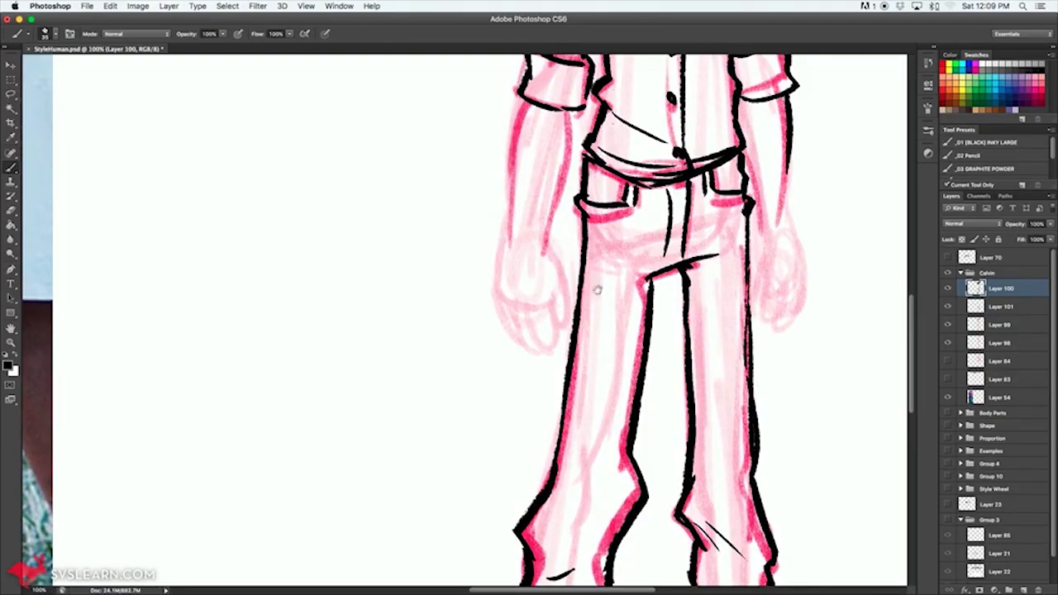
Step: Ink the left forearm below the cuff and the left hand with its thumb and separate fingers
drag(572, 116, 542, 255)
drag(527, 107, 500, 233)
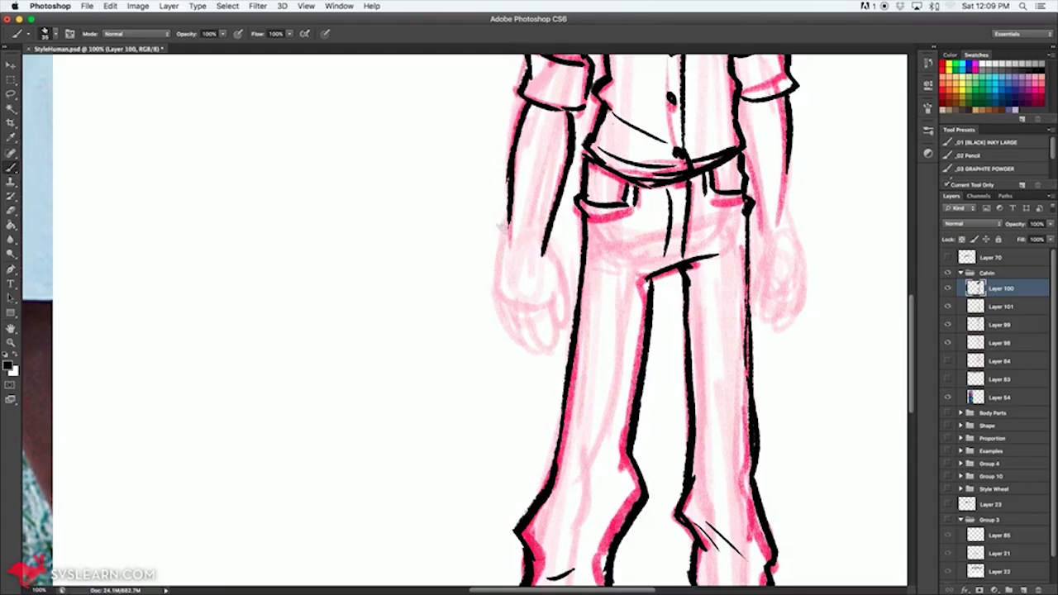
drag(515, 115, 499, 281)
mouse_move(544, 248)
mouse_down()
mouse_move(564, 281)
mouse_move(569, 329)
mouse_move(549, 322)
mouse_move(560, 354)
mouse_up()
mouse_move(533, 307)
mouse_down()
mouse_move(547, 353)
mouse_move(529, 339)
mouse_up()
key(super+z)
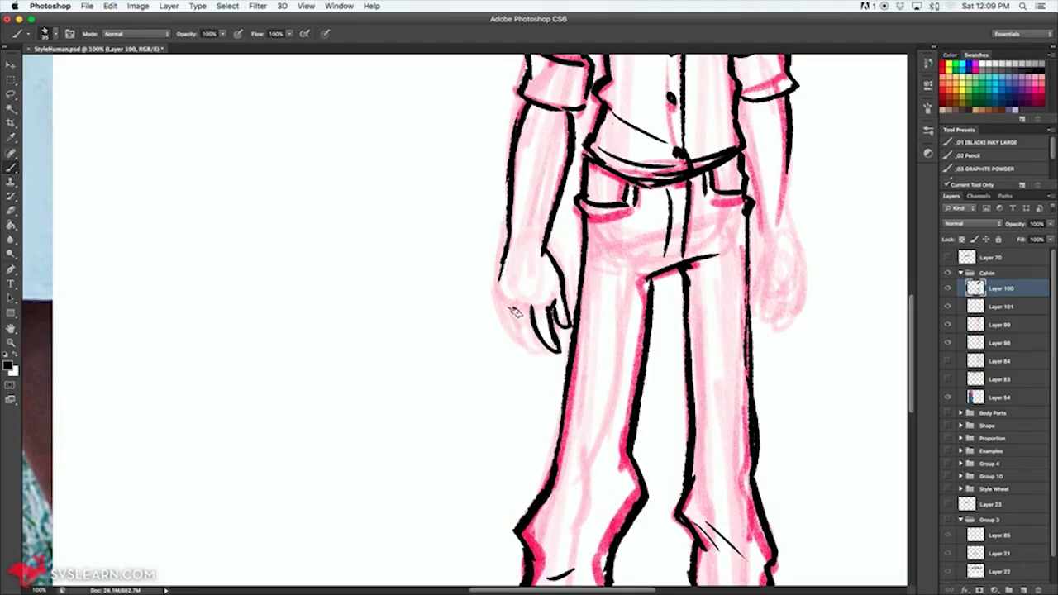
drag(499, 299, 532, 342)
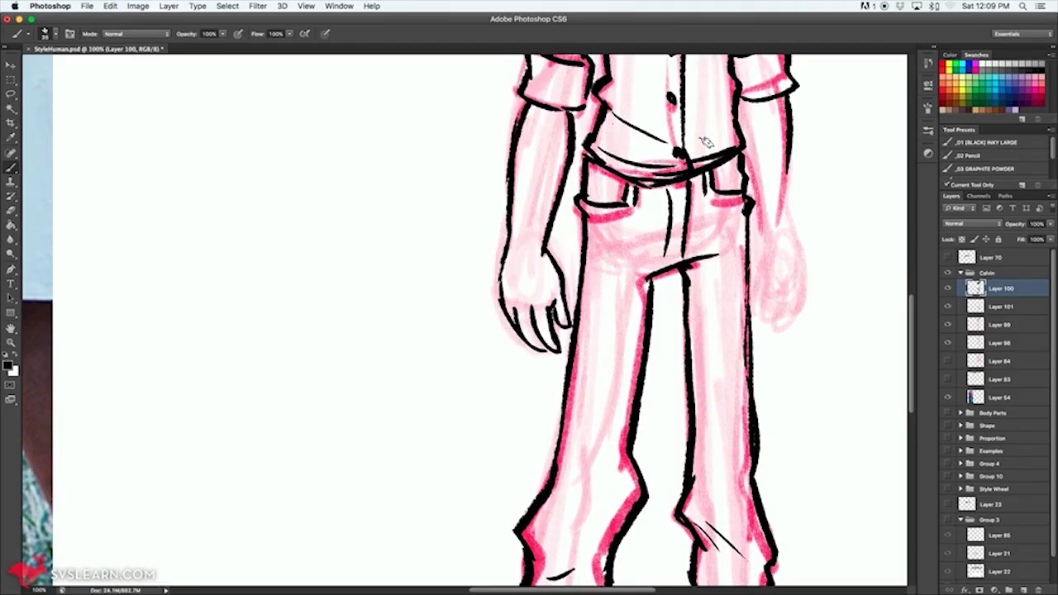
Step: Ink the rest of the right forearm and the right hand with its fingers beside the jeans
mouse_move(776, 256)
mouse_down()
mouse_move(770, 309)
mouse_move(792, 271)
mouse_up()
mouse_move(783, 233)
mouse_down()
mouse_move(798, 321)
mouse_move(766, 339)
mouse_move(757, 218)
mouse_up()
drag(744, 158, 752, 195)
drag(744, 81, 687, 301)
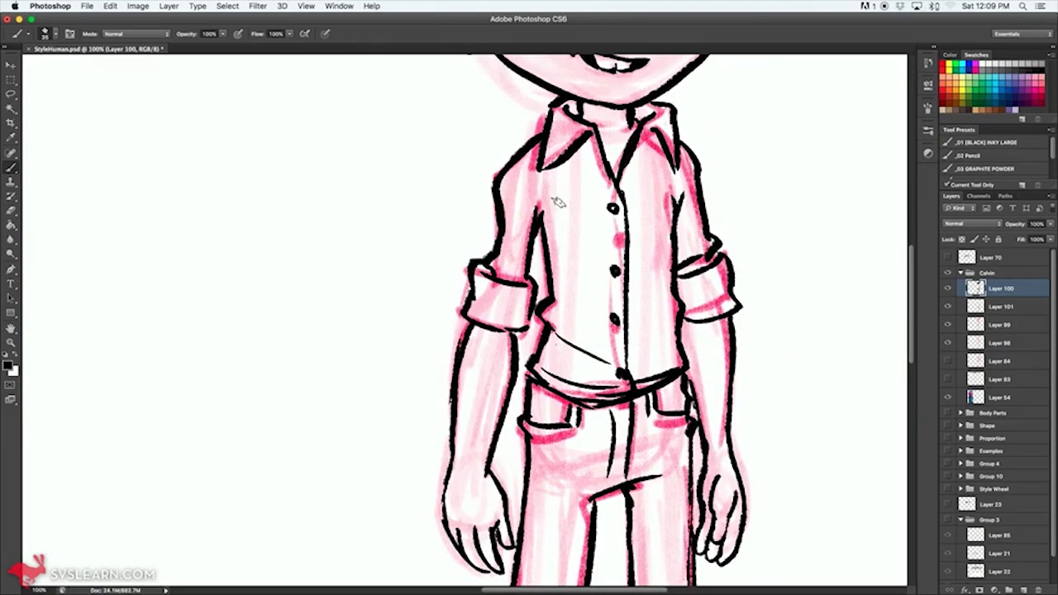
Step: Erase the excess ink at the shirt's left armpit, where the sleeve meets the torso
key(w)
key(e)
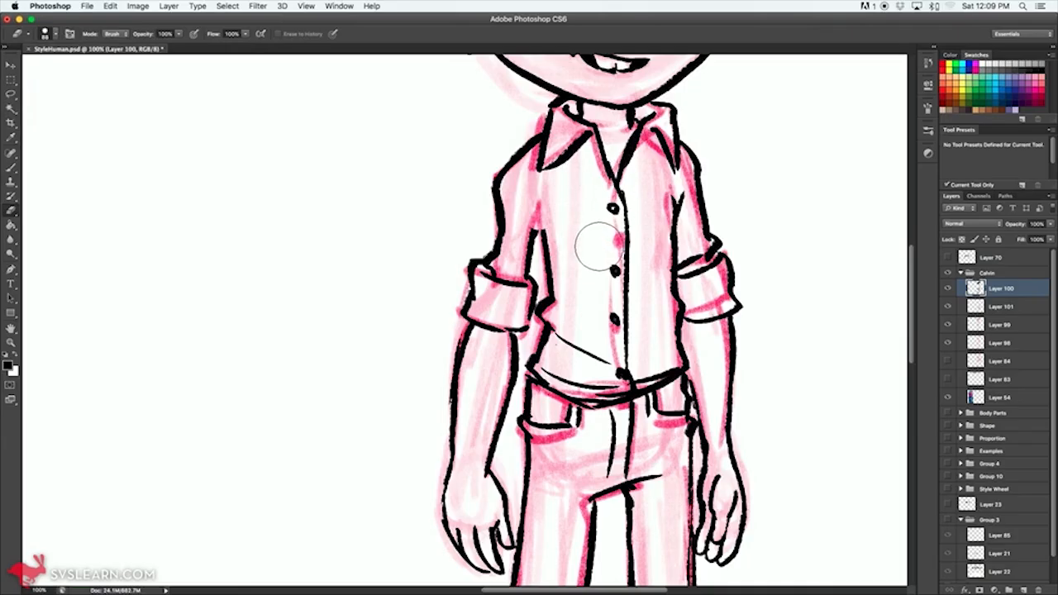
key(b)
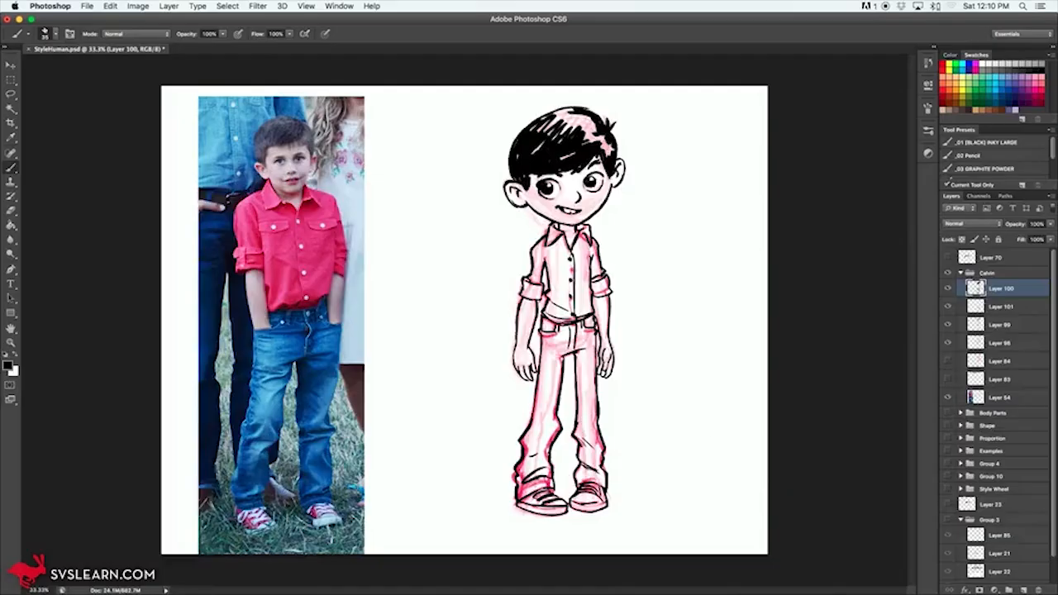
Step: Soften the pink clothing sketch on Layer 101 with a textured 174 px eraser brush and lower the layer's opacity to 73%
key(e)
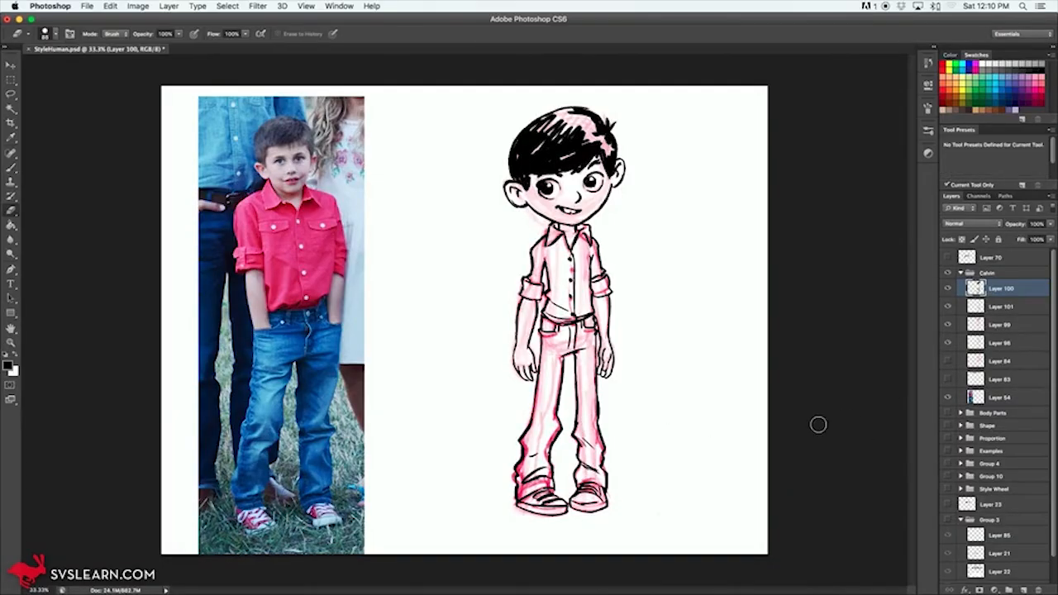
right_click(662, 287)
click(697, 386)
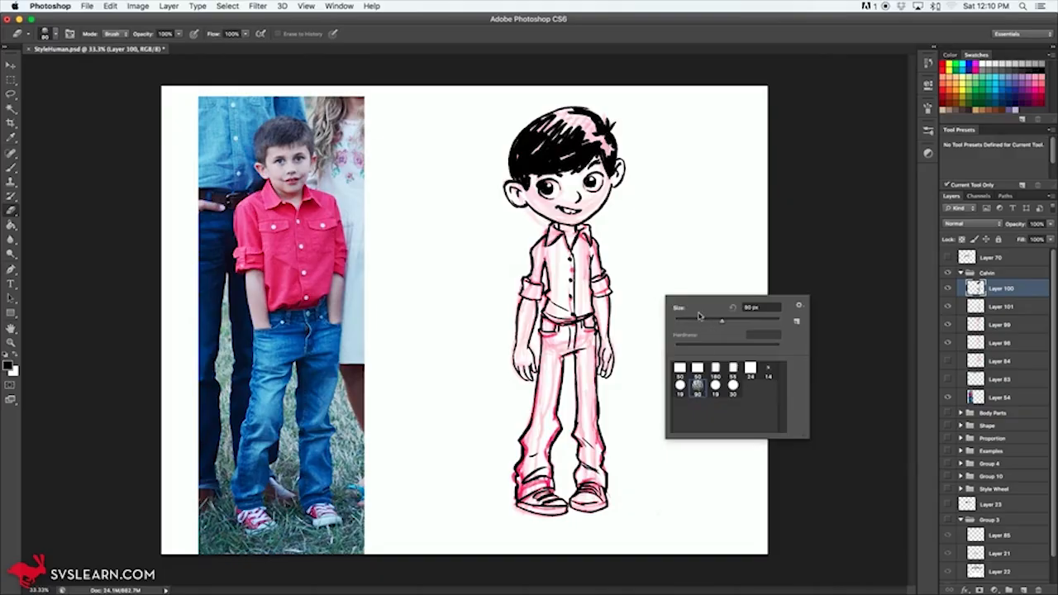
click(524, 365)
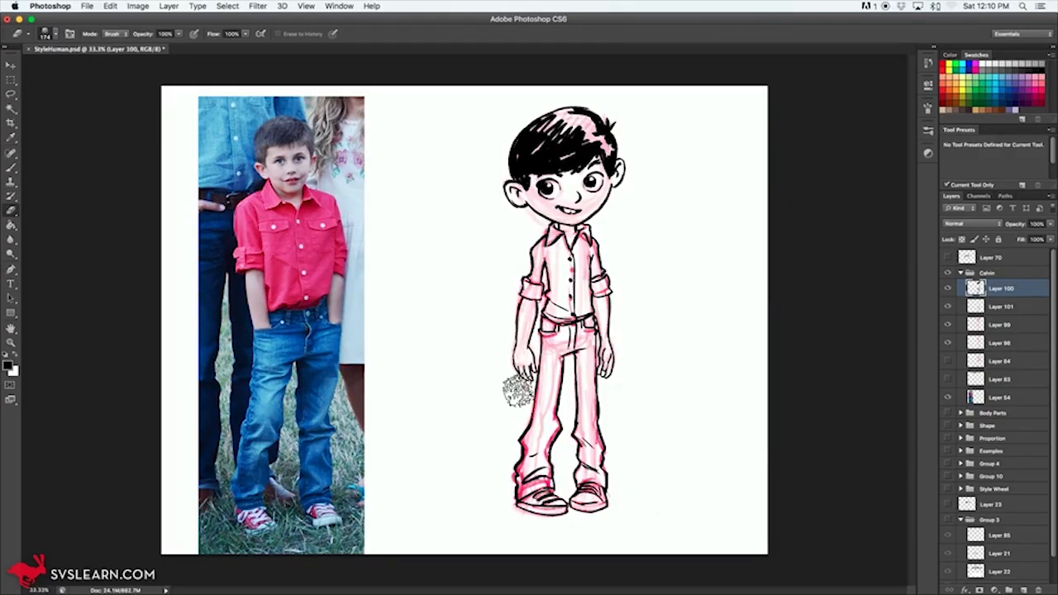
key(super+z)
click(989, 311)
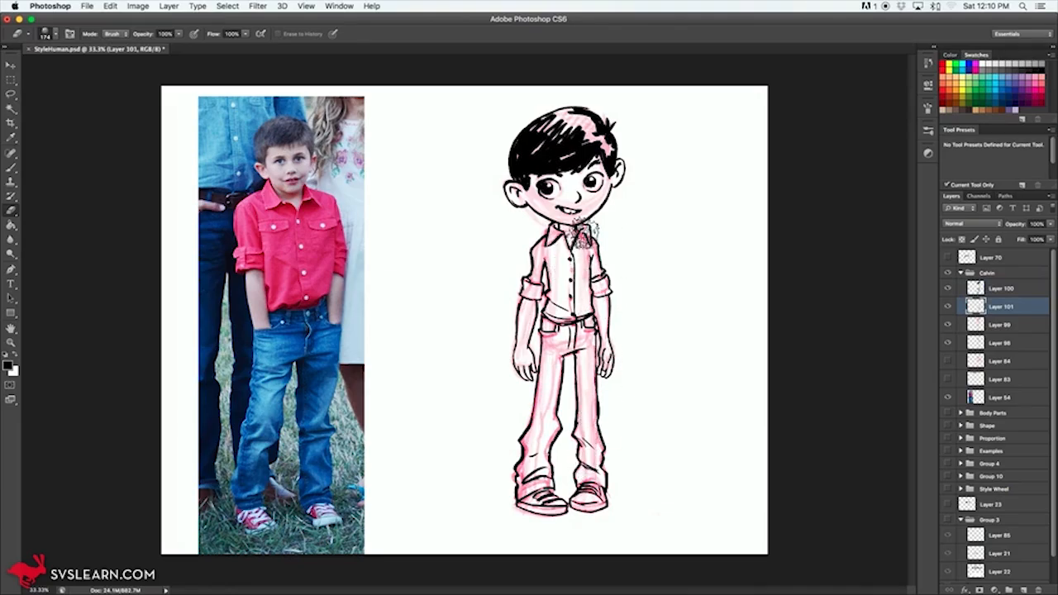
drag(1016, 232, 1018, 232)
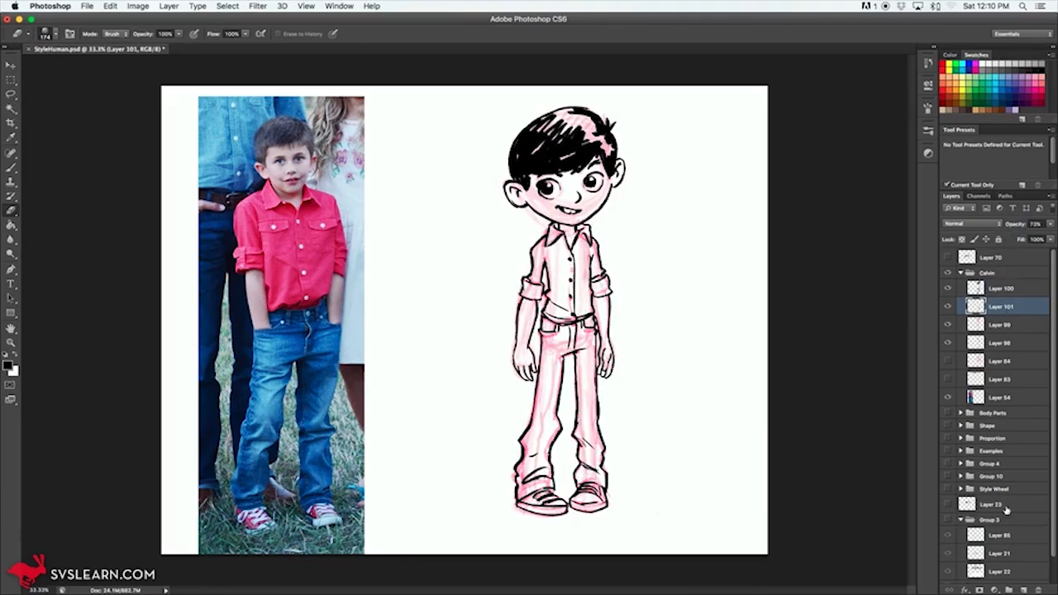
Step: Add a new layer directly above Layer 101 and switch back to the Brush tool
click(1023, 589)
key(b)
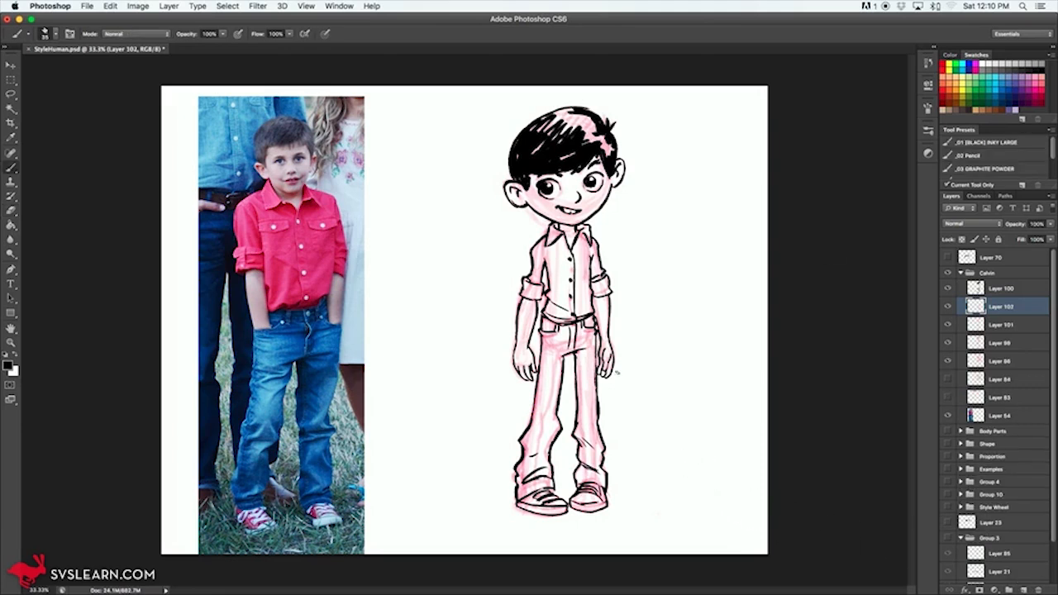
Step: Paint the cartoon boy's shirt and rolled sleeves bright red on Layer 102, using the textured 90 px brush preset at a reduced size
right_click(636, 375)
click(653, 453)
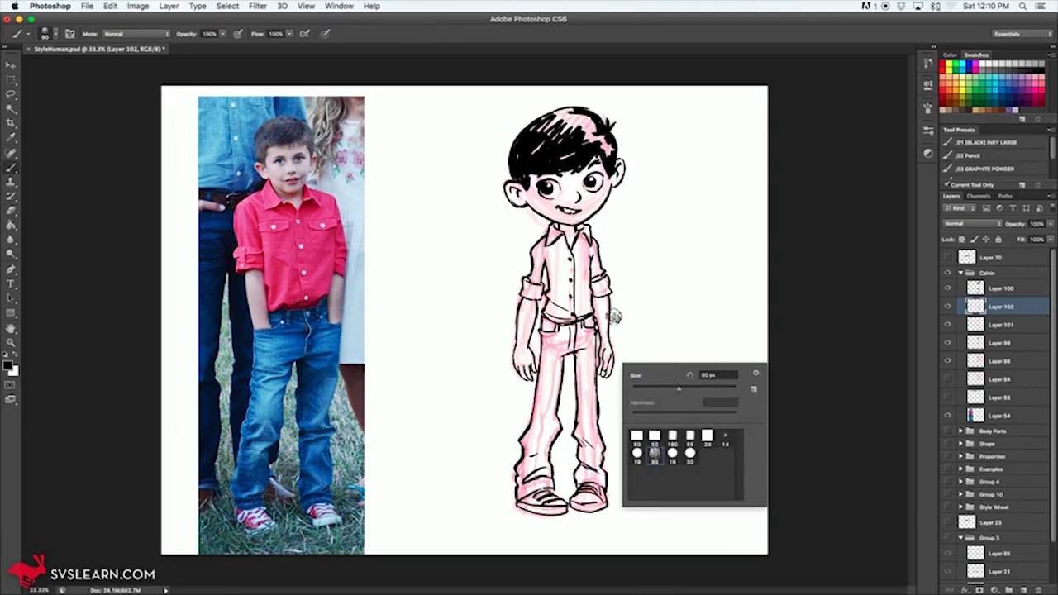
drag(678, 389, 659, 389)
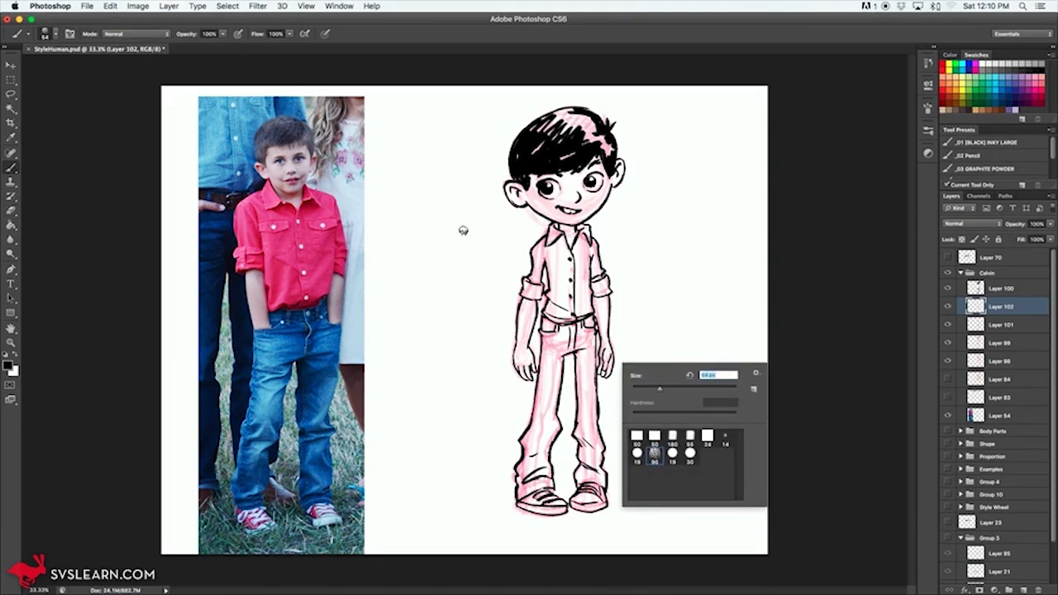
alt+click(315, 256)
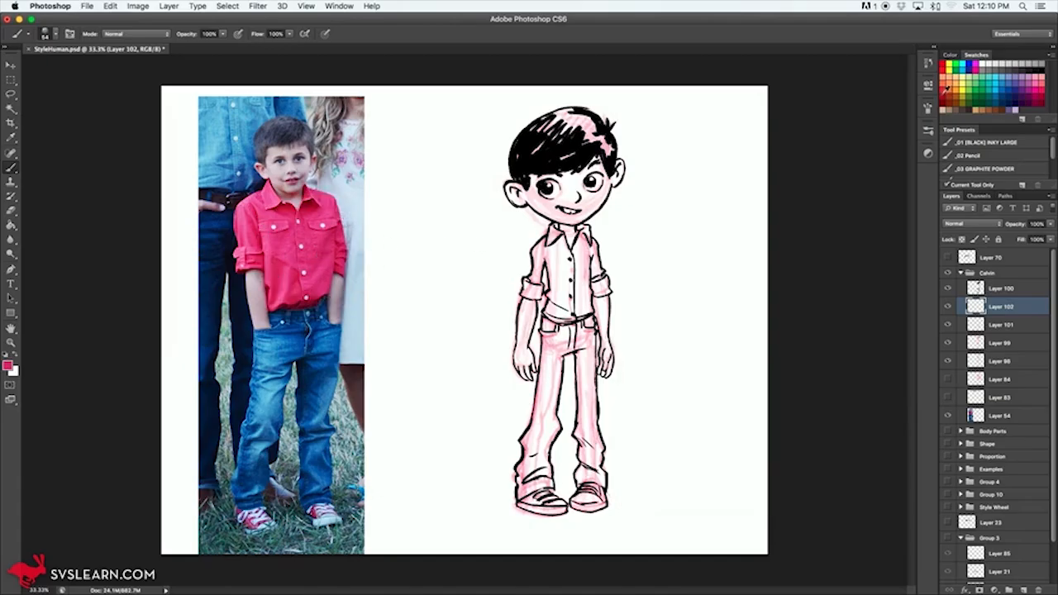
mouse_move(548, 256)
mouse_down()
mouse_move(552, 238)
mouse_move(559, 314)
mouse_move(552, 301)
mouse_move(570, 319)
mouse_move(584, 232)
mouse_move(585, 317)
mouse_move(592, 248)
mouse_move(598, 289)
mouse_up()
mouse_move(523, 295)
mouse_down()
mouse_move(538, 284)
mouse_move(539, 243)
mouse_move(559, 312)
mouse_up()
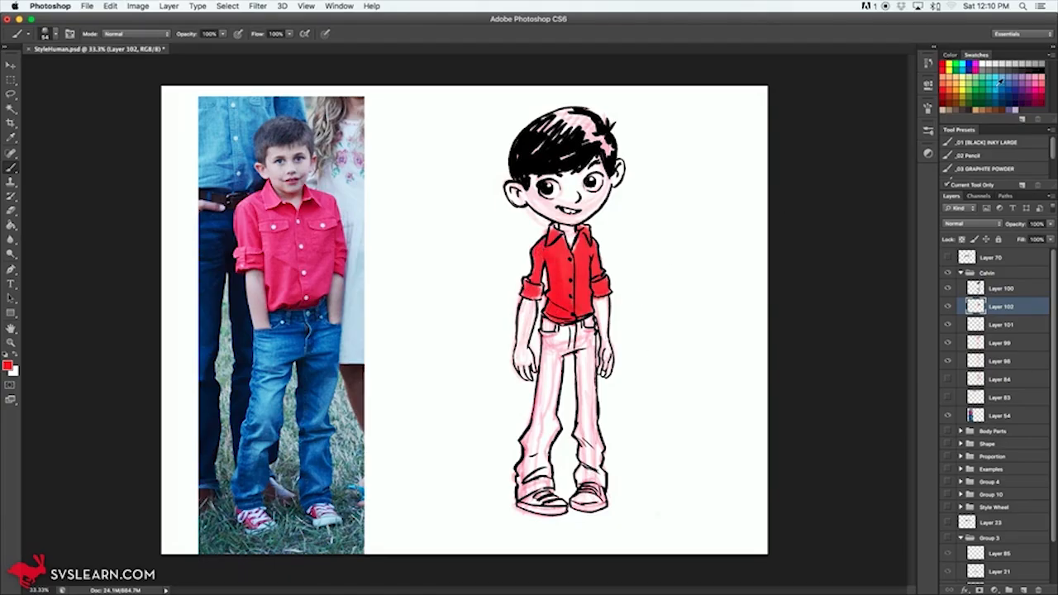
Step: Paint both legs of the cartoon boy's jeans medium blue, from the waistband down to the cuffs above the shoes
mouse_move(549, 327)
mouse_down()
mouse_move(545, 396)
mouse_move(555, 332)
mouse_move(574, 355)
mouse_move(590, 324)
mouse_move(592, 467)
mouse_move(582, 476)
mouse_move(601, 422)
mouse_move(552, 417)
mouse_move(537, 450)
mouse_up()
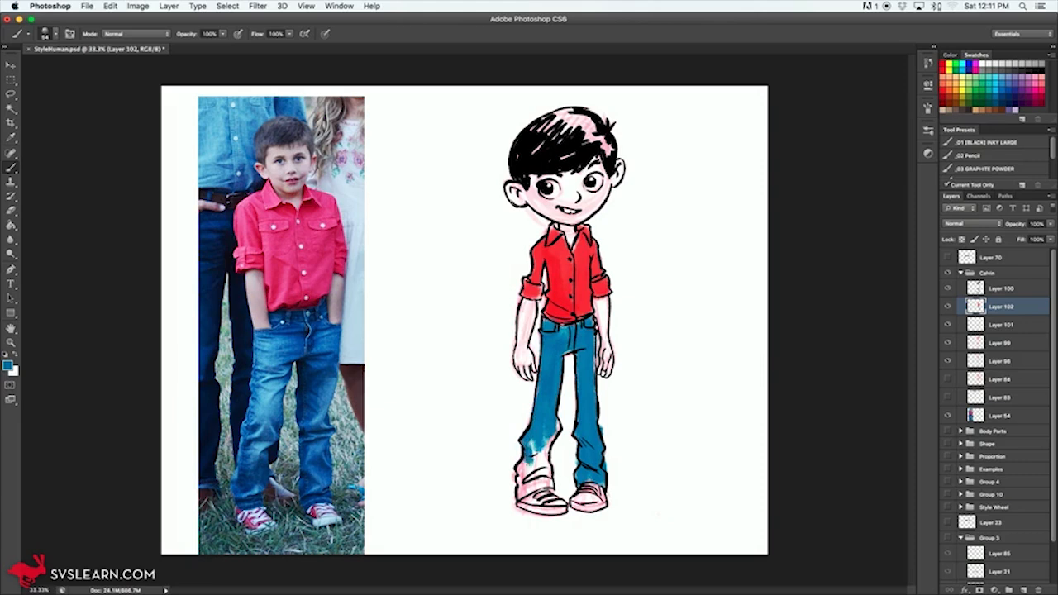
drag(526, 491, 555, 431)
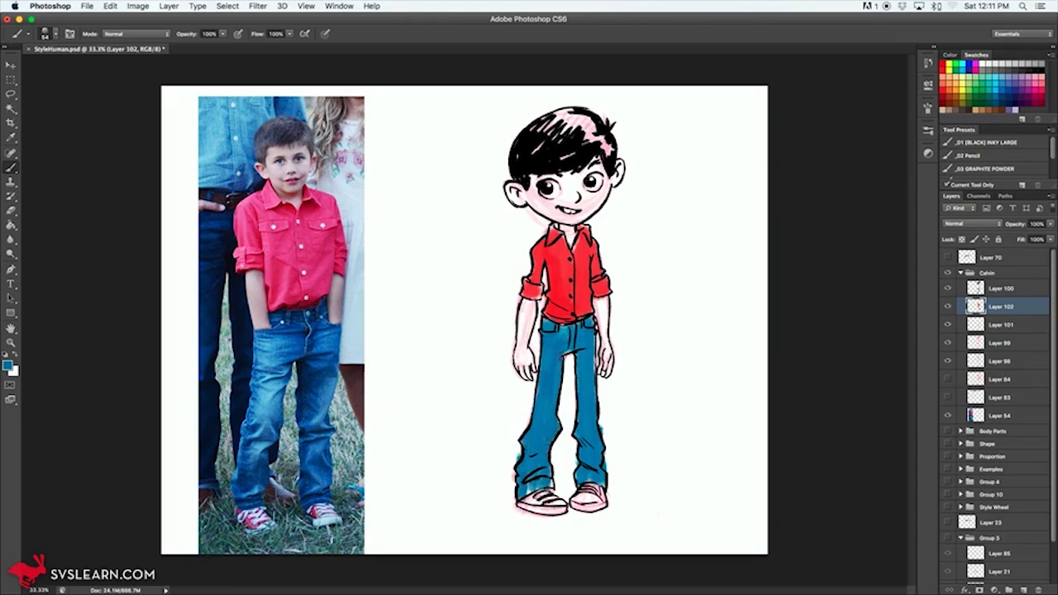